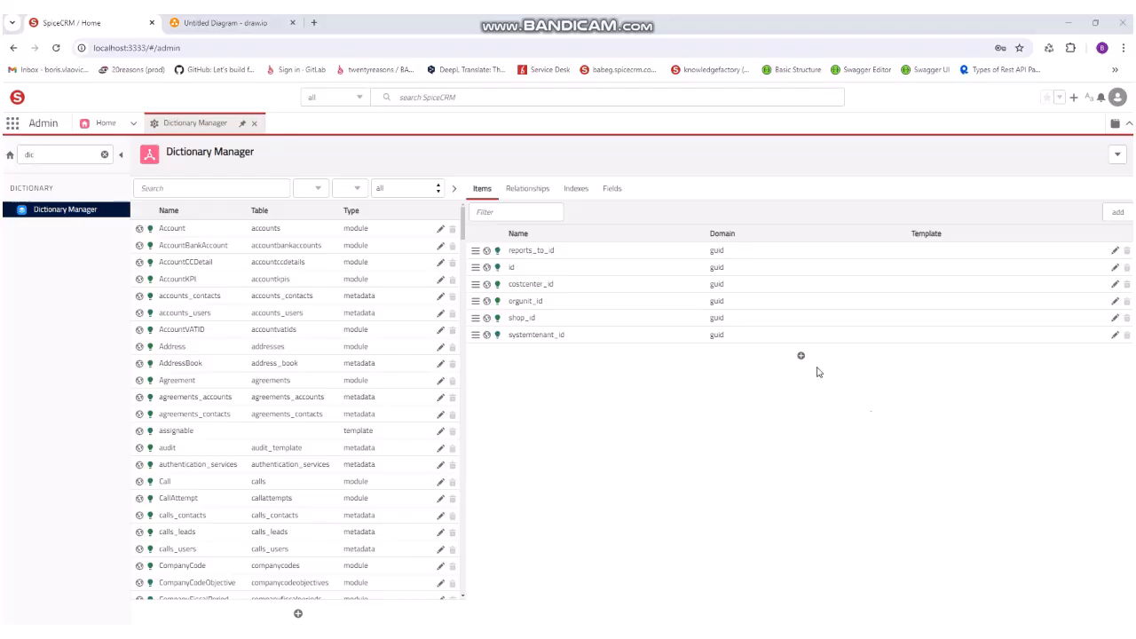
Switch to the draw.io diagram to review how the employee connects to the suggestions, and return to SpiceCRM.
{"action": "left_click", "coordinate": [283, 22]}
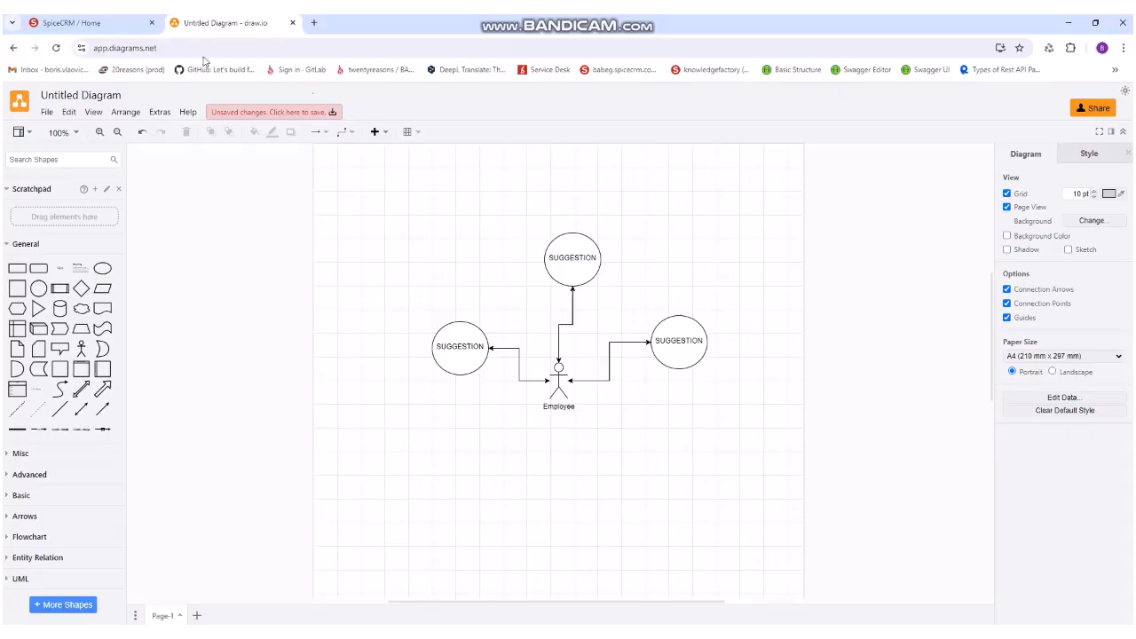
{"action": "left_click", "coordinate": [107, 24]}
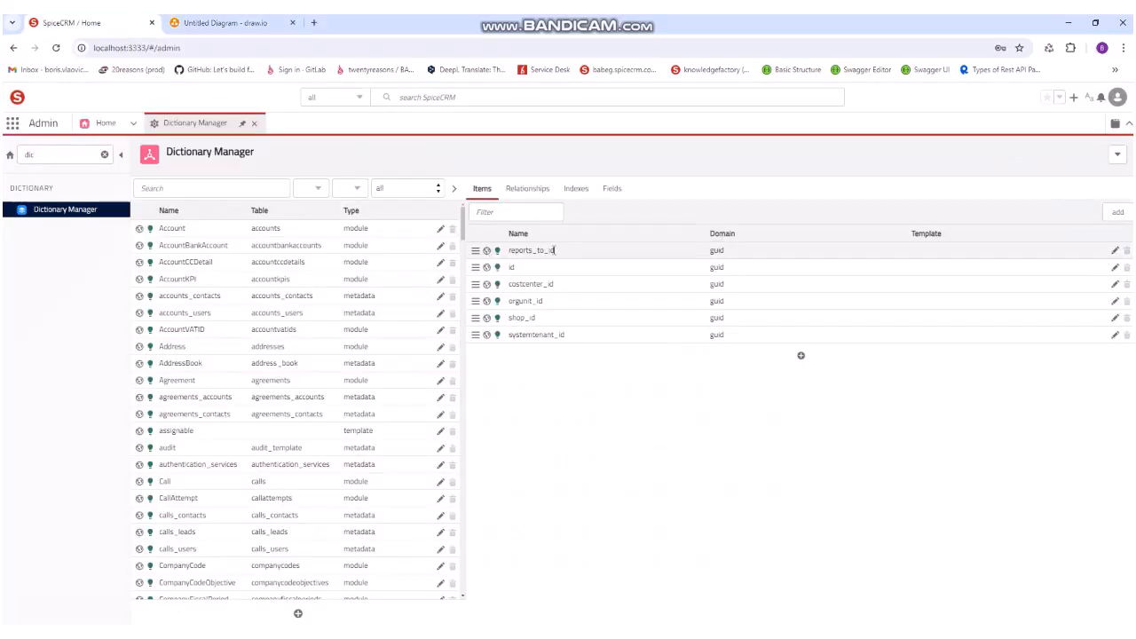
Filter the dictionary definitions by "employee" and show the relationships of the Employee module.
{"action": "left_click", "coordinate": [260, 184]}
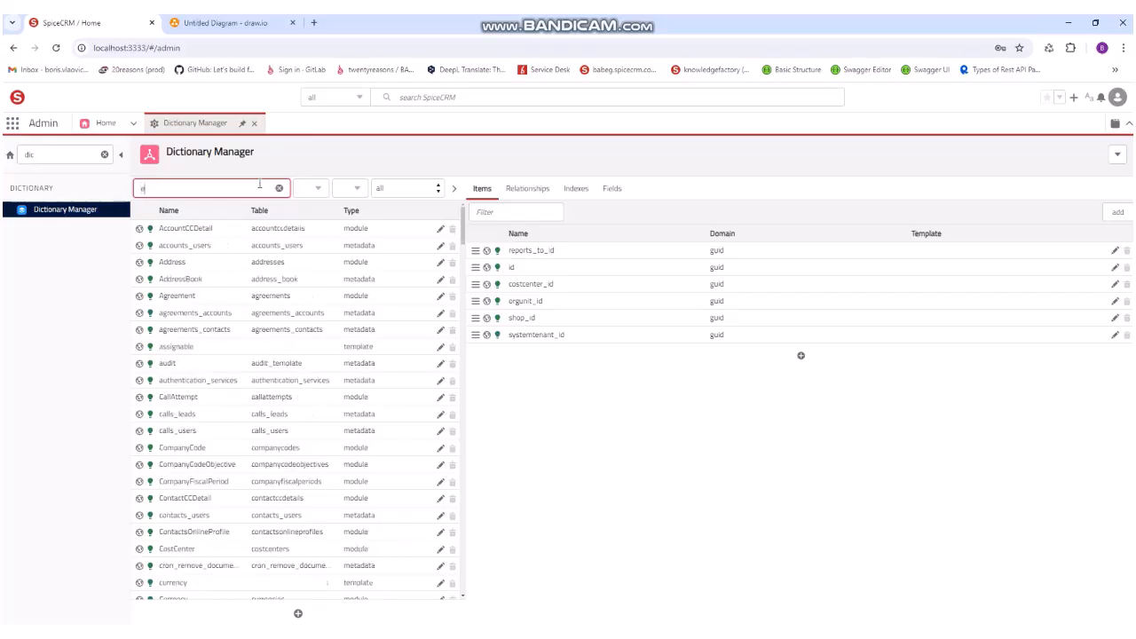
{"action": "type", "text": "employee"}
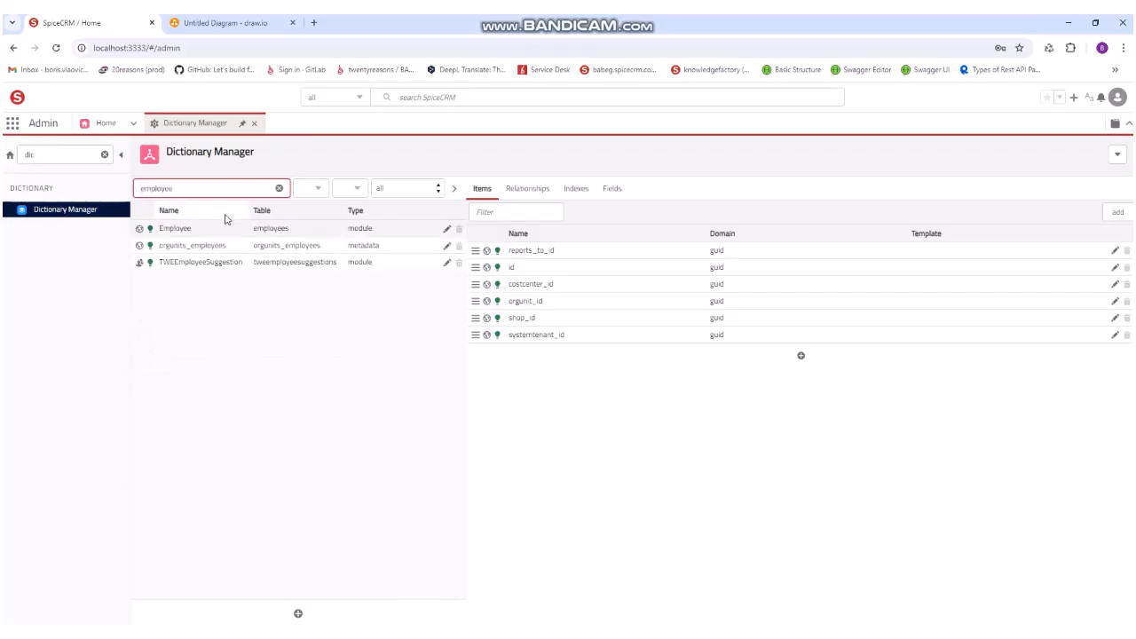
{"action": "left_click", "coordinate": [195, 228]}
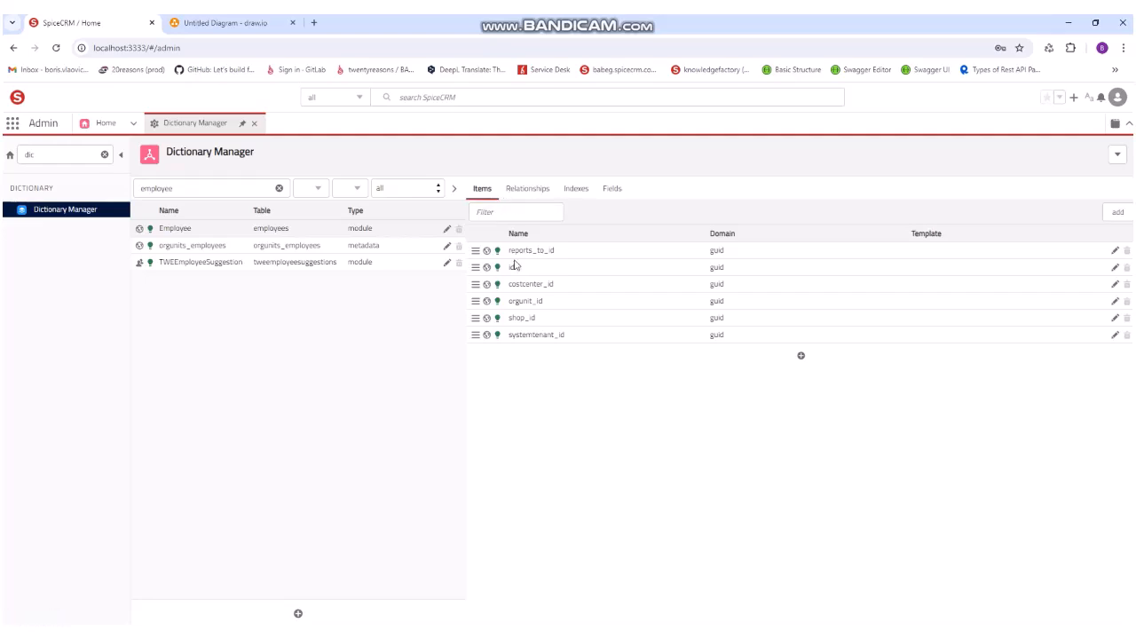
{"action": "left_click", "coordinate": [535, 192]}
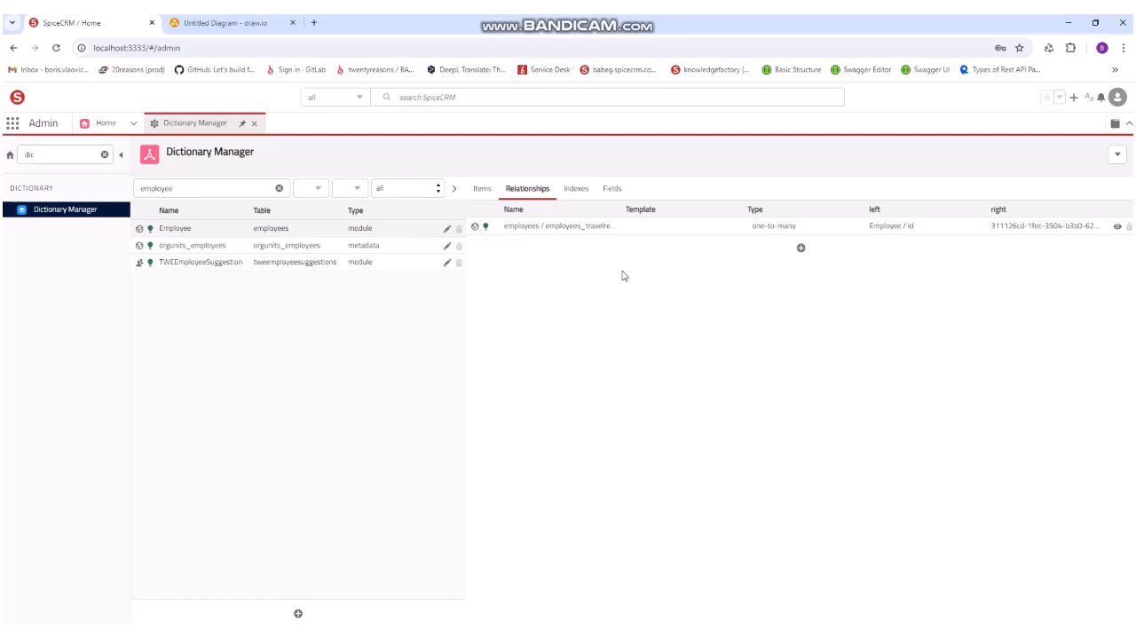
Start a new one-to-many relationship for Employee with the scope set to custom.
{"action": "left_click", "coordinate": [801, 249]}
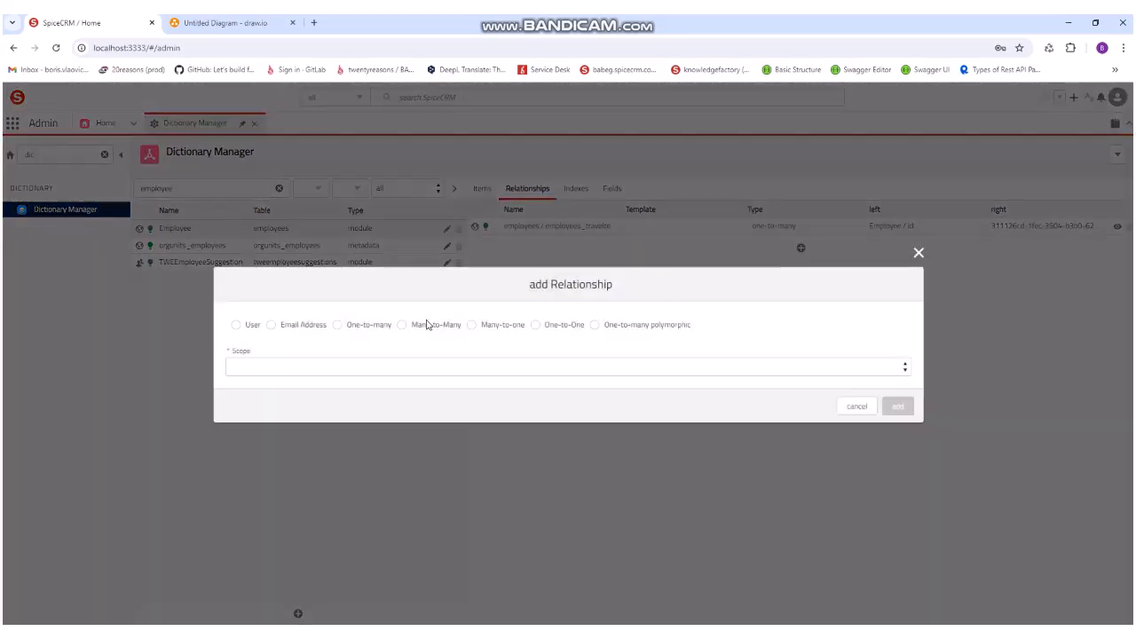
{"action": "left_click", "coordinate": [338, 325]}
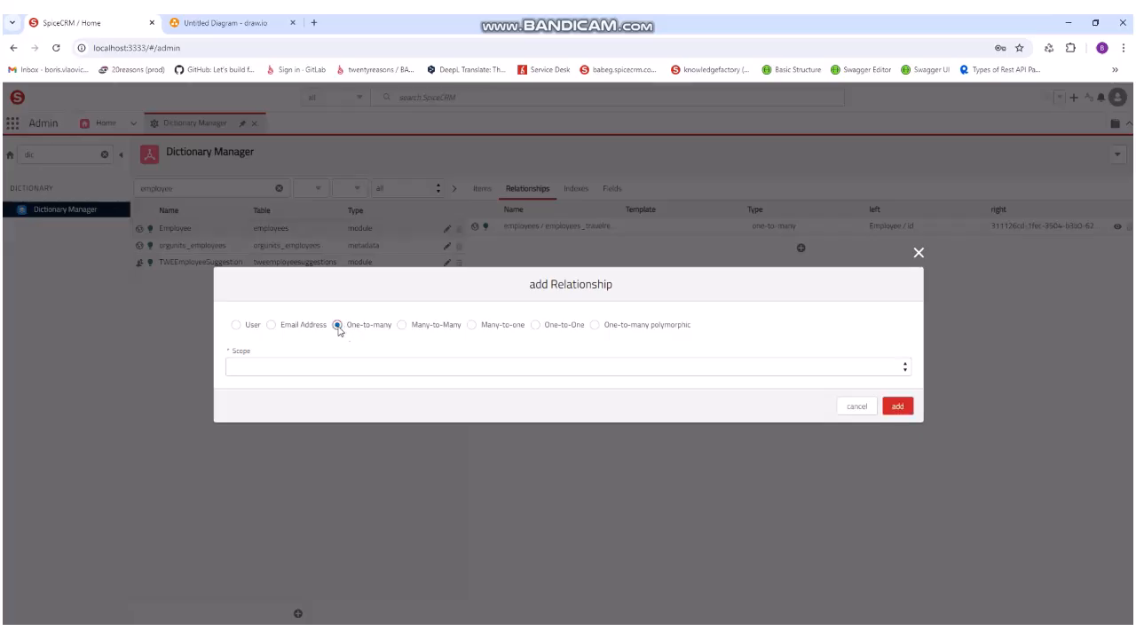
{"action": "left_click", "coordinate": [450, 368]}
{"action": "left_click", "coordinate": [451, 385]}
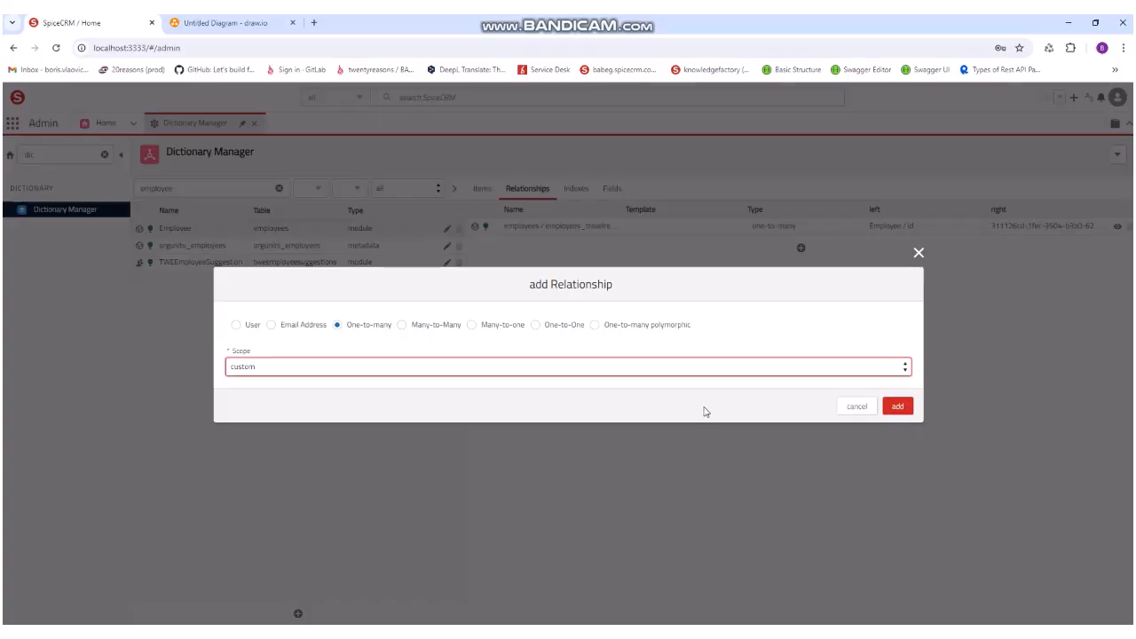
{"action": "left_click", "coordinate": [897, 408]}
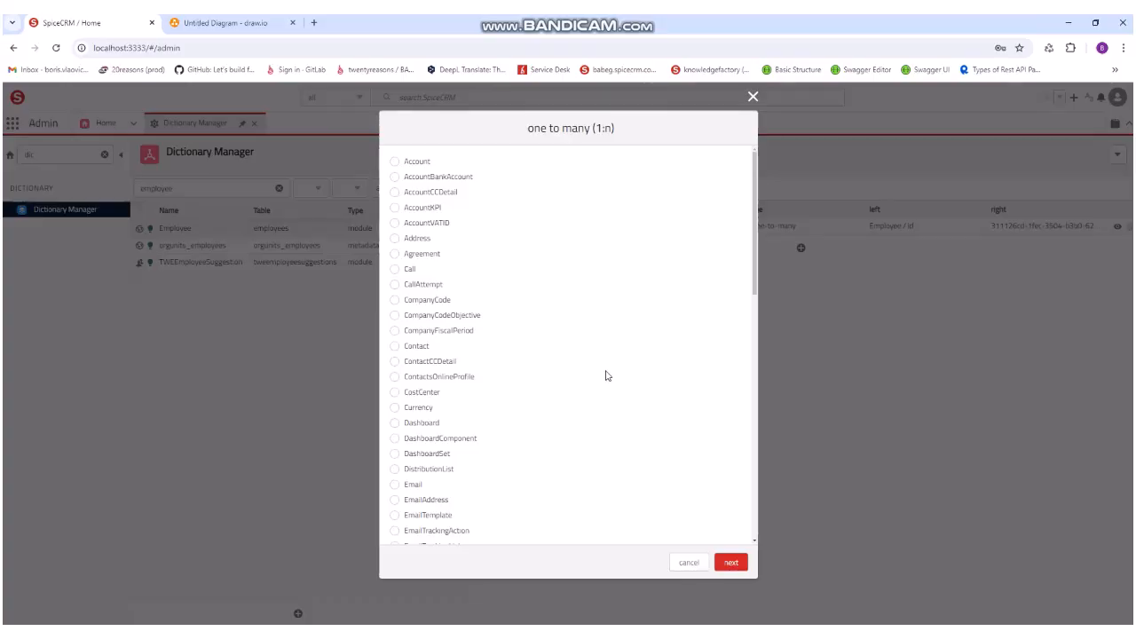
Choose TWEEmployeeSuggestion as the related definition and set the right dictionary item to employee_id.
{"action": "scroll", "coordinate": [606, 376], "scroll_direction": "down", "scroll_amount": 15}
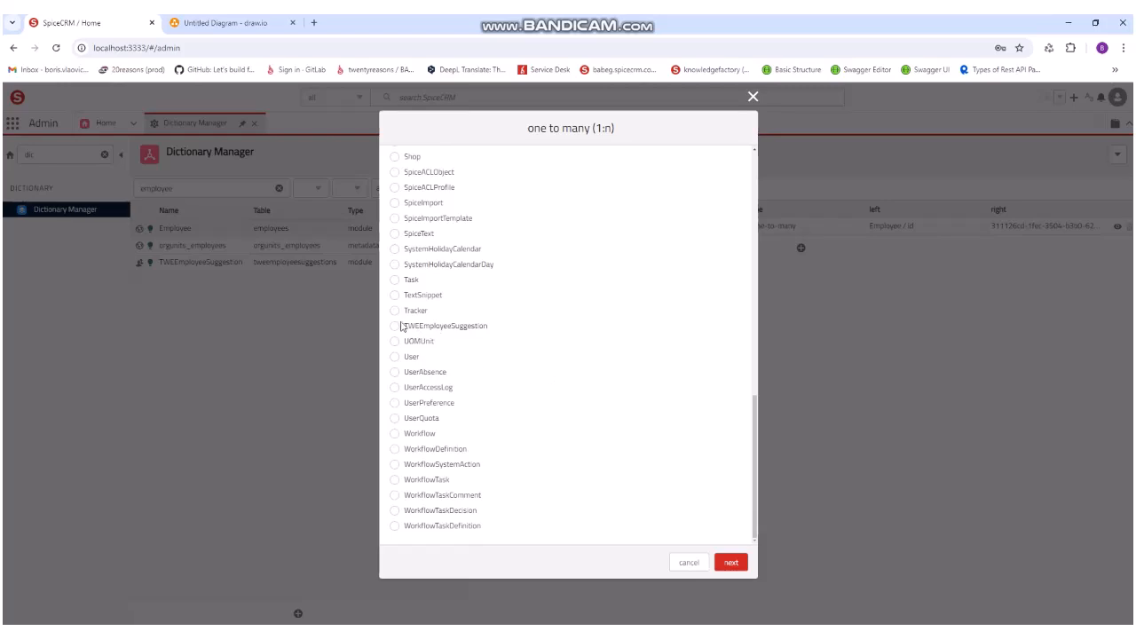
{"action": "left_click", "coordinate": [395, 329]}
{"action": "left_click", "coordinate": [734, 563]}
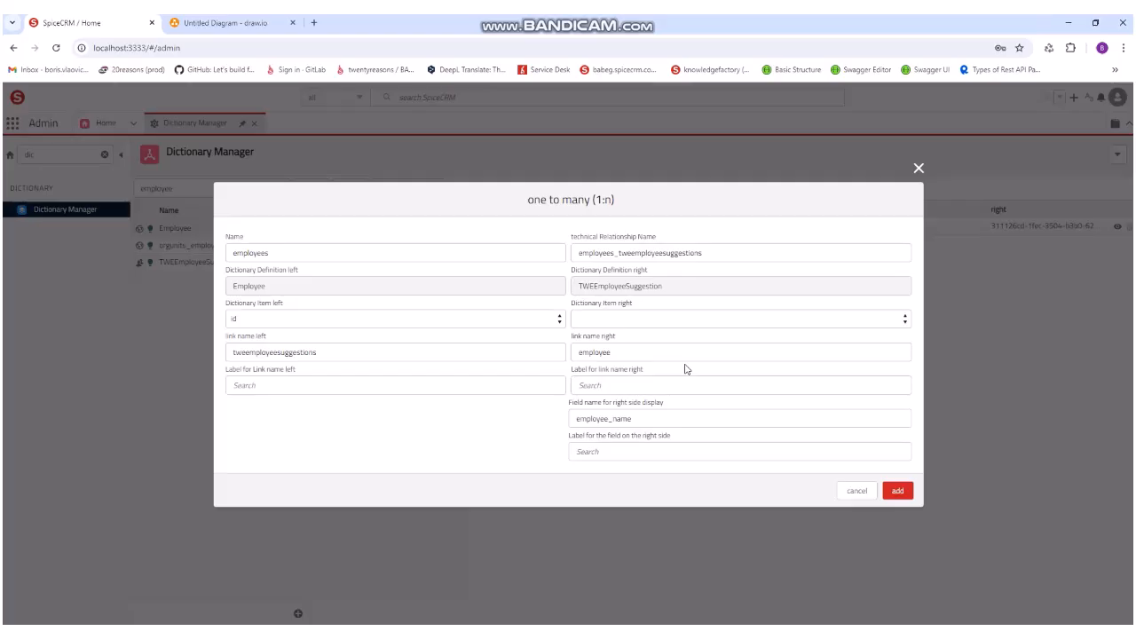
{"action": "left_click", "coordinate": [689, 321]}
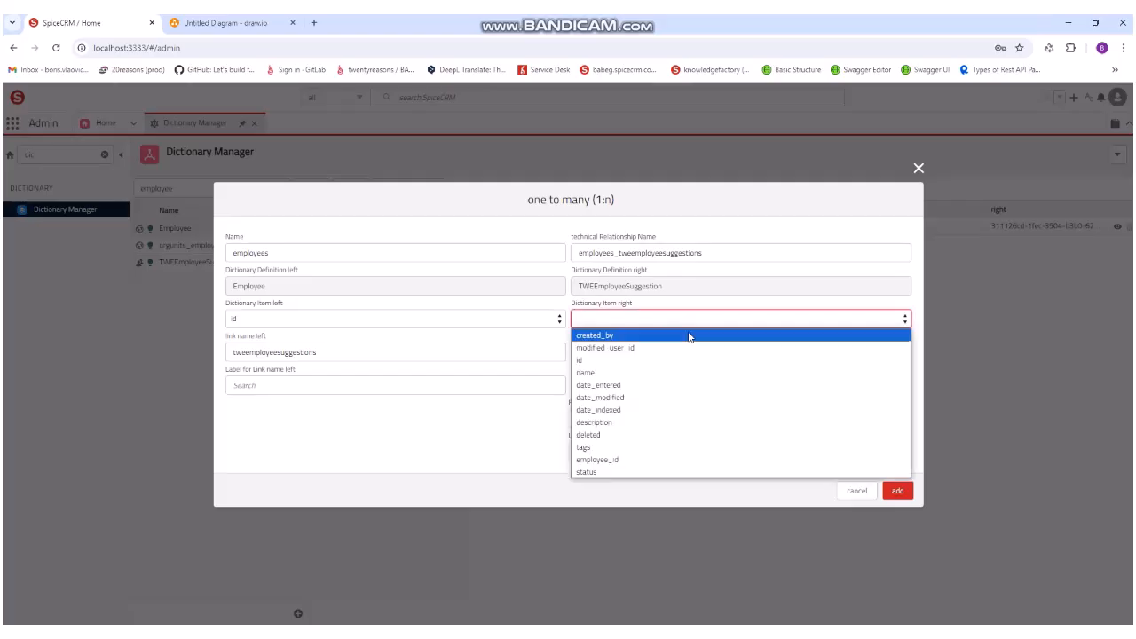
{"action": "left_click", "coordinate": [668, 460]}
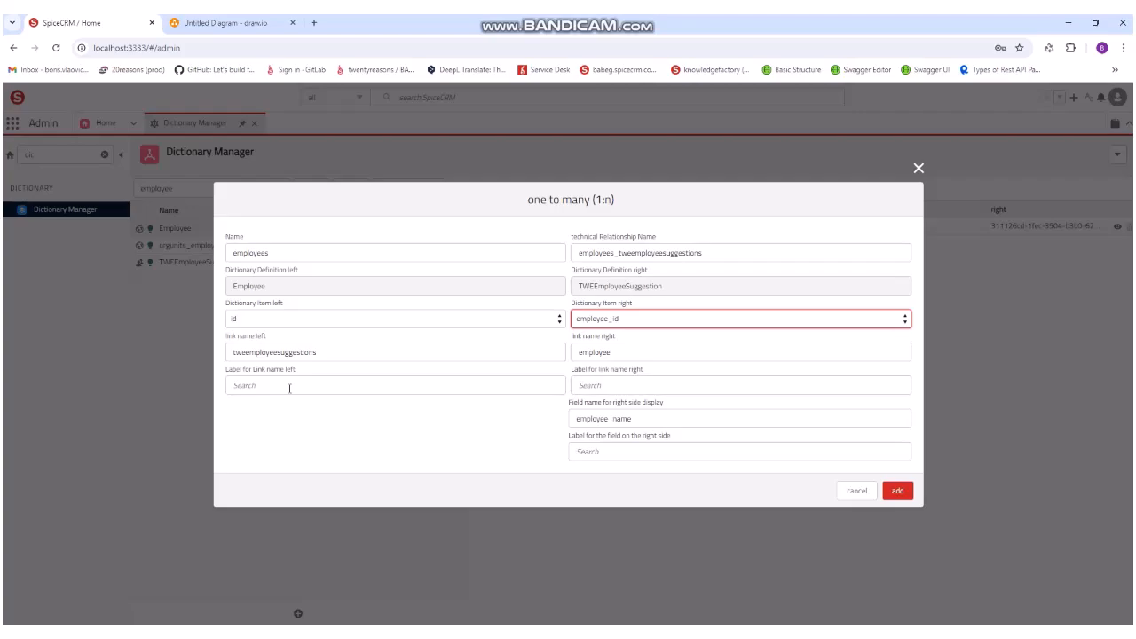
Assign the label LBL_EMPLOYEE_SUGGESTIONS to the left link name and LBL_EMPLOYEE to the right link name.
{"action": "left_click", "coordinate": [289, 388]}
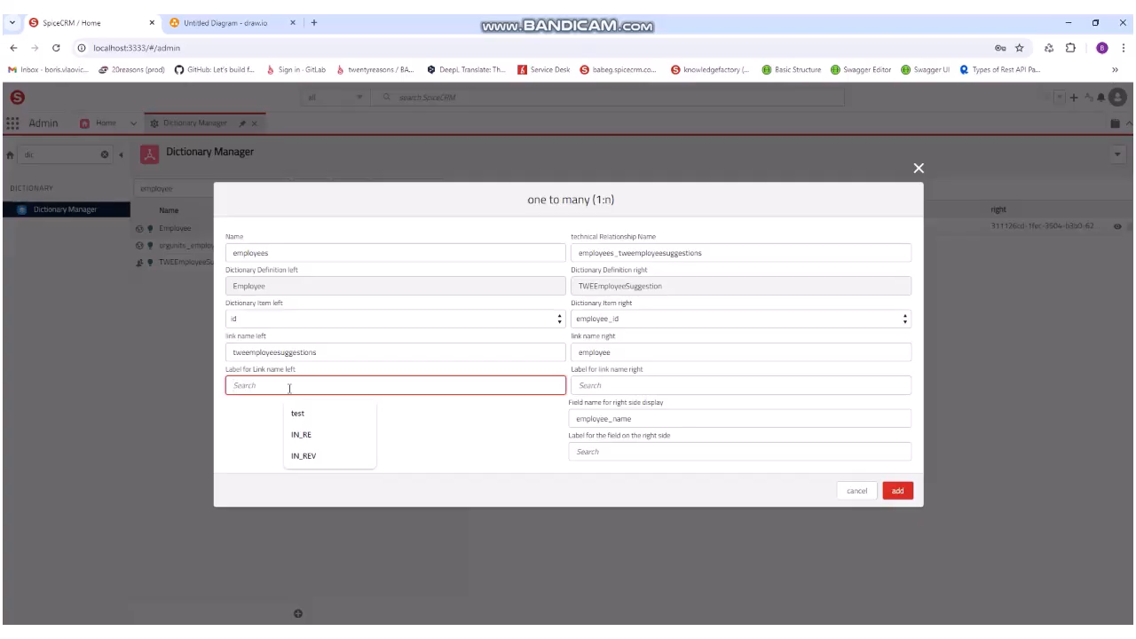
{"action": "type", "text": "Employee"}
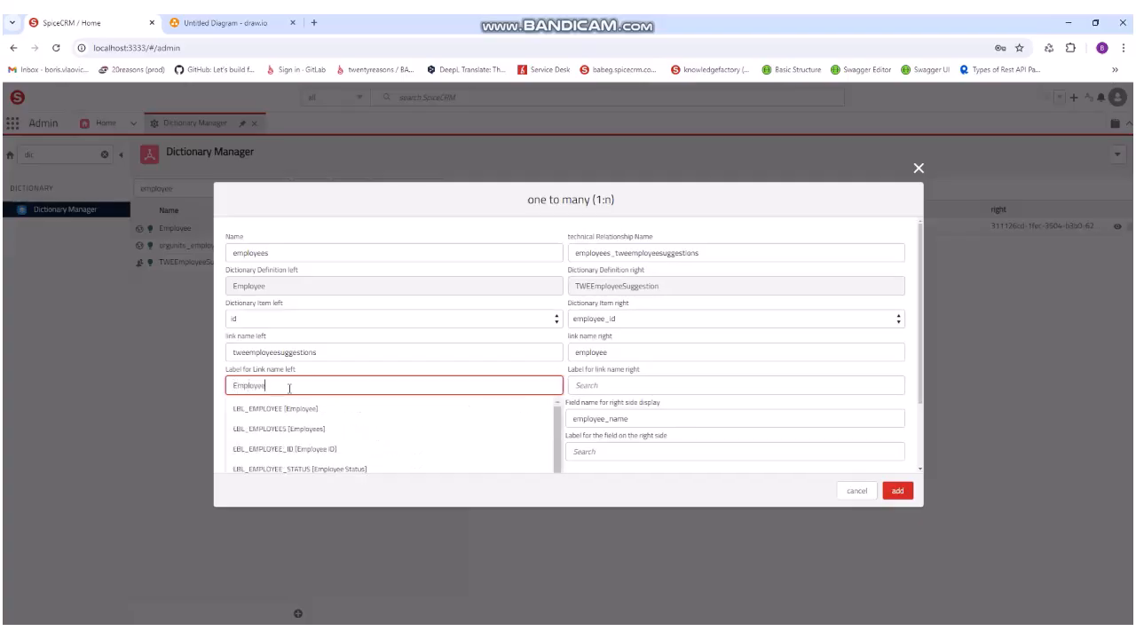
{"action": "type", "text": " Su"}
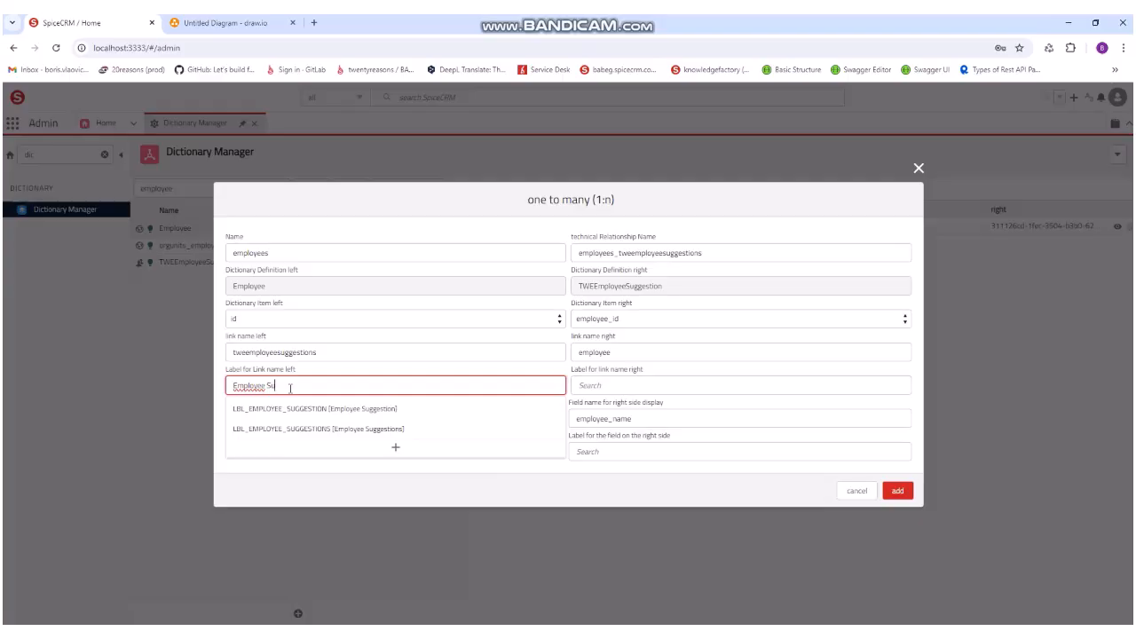
{"action": "left_click", "coordinate": [342, 429]}
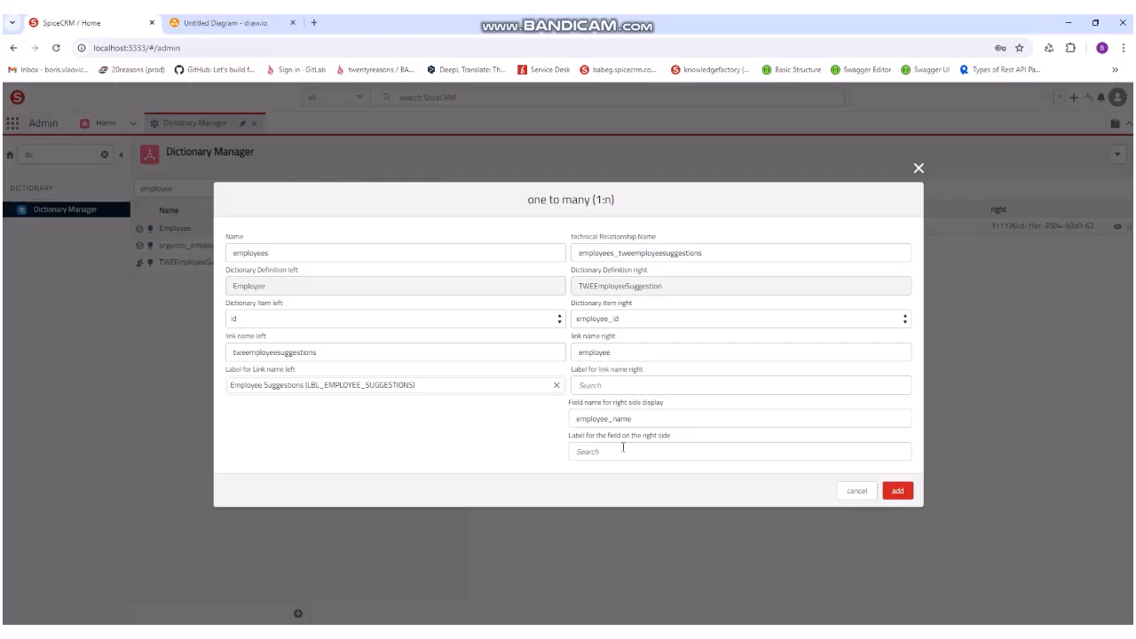
{"action": "left_click", "coordinate": [614, 385]}
{"action": "type", "text": "Employee"}
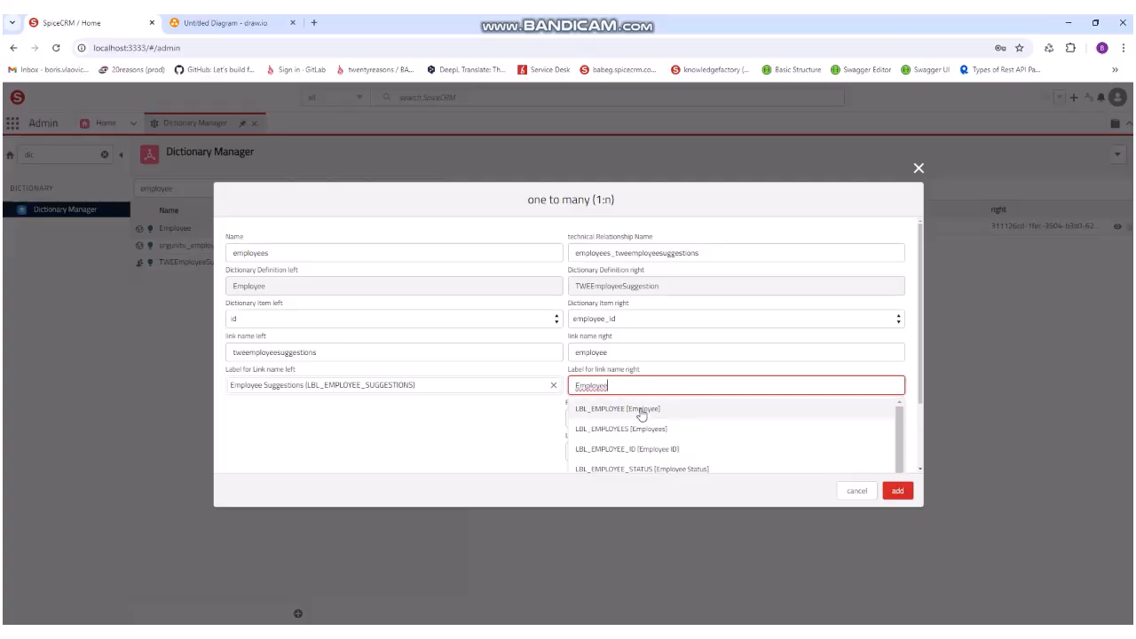
{"action": "left_click", "coordinate": [641, 410]}
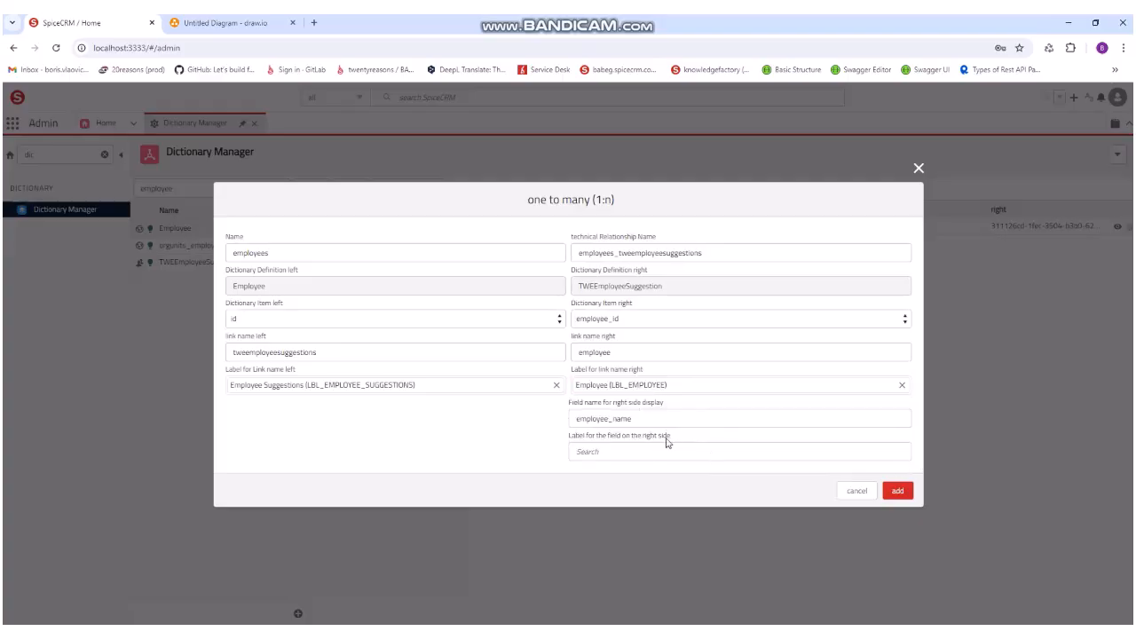
{"action": "left_click", "coordinate": [668, 450]}
{"action": "type", "text": "E"}
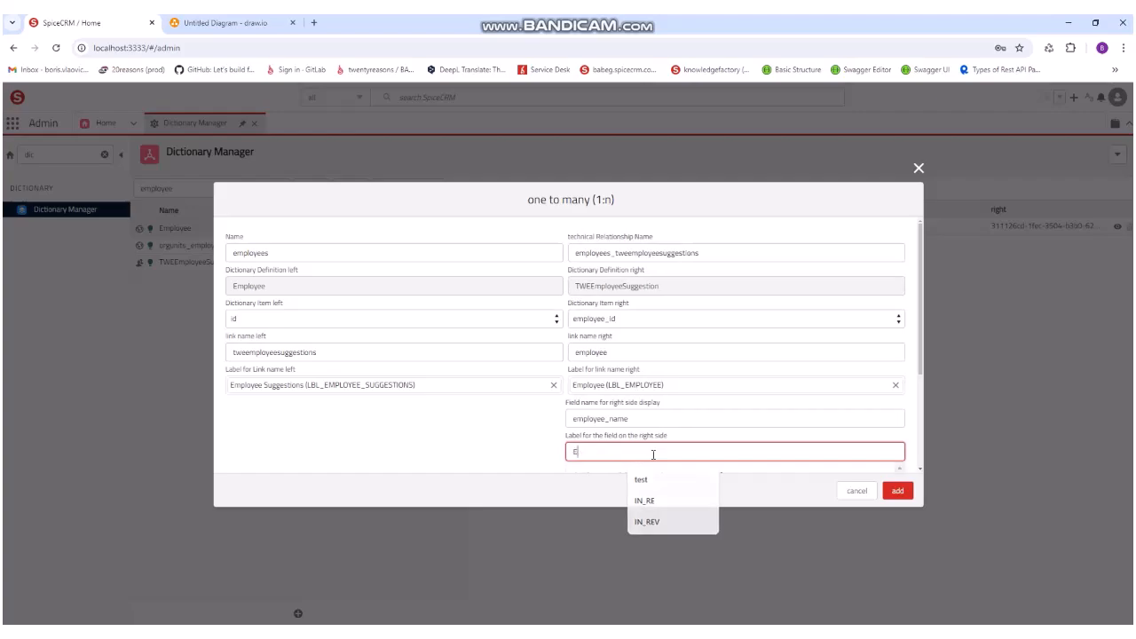
{"action": "type", "text": "mployee"}
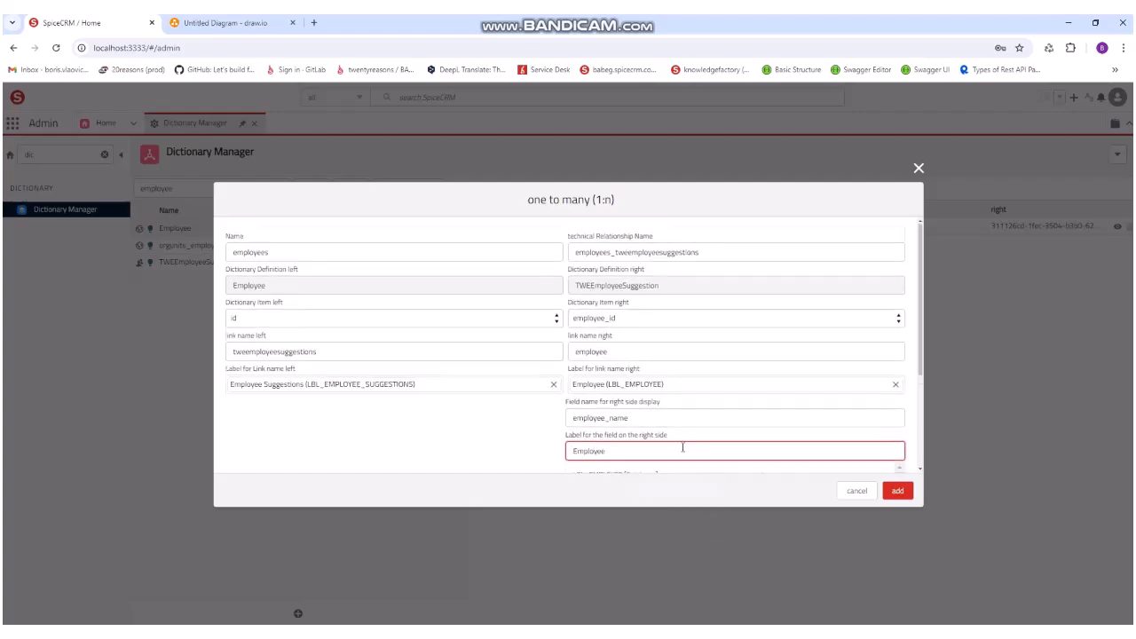
{"action": "scroll", "coordinate": [684, 444], "scroll_direction": "down", "scroll_amount": 2}
{"action": "scroll", "coordinate": [701, 435], "scroll_direction": "down", "scroll_amount": 2}
{"action": "left_click", "coordinate": [732, 463]}
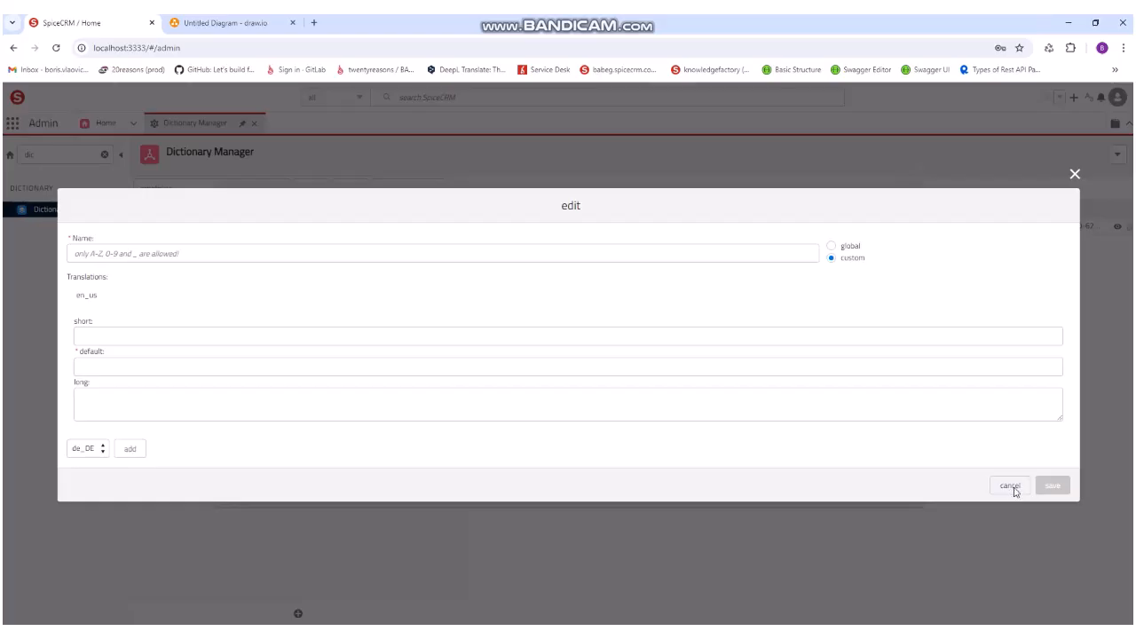
{"action": "left_click", "coordinate": [1011, 487]}
{"action": "left_click", "coordinate": [654, 455]}
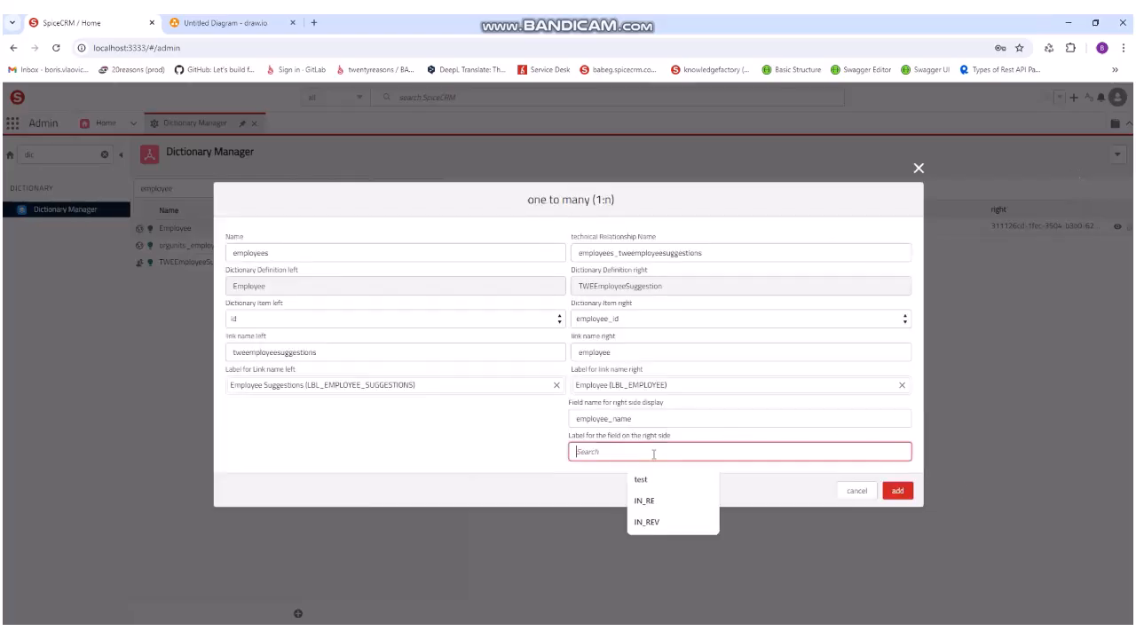
{"action": "type", "text": "Employee"}
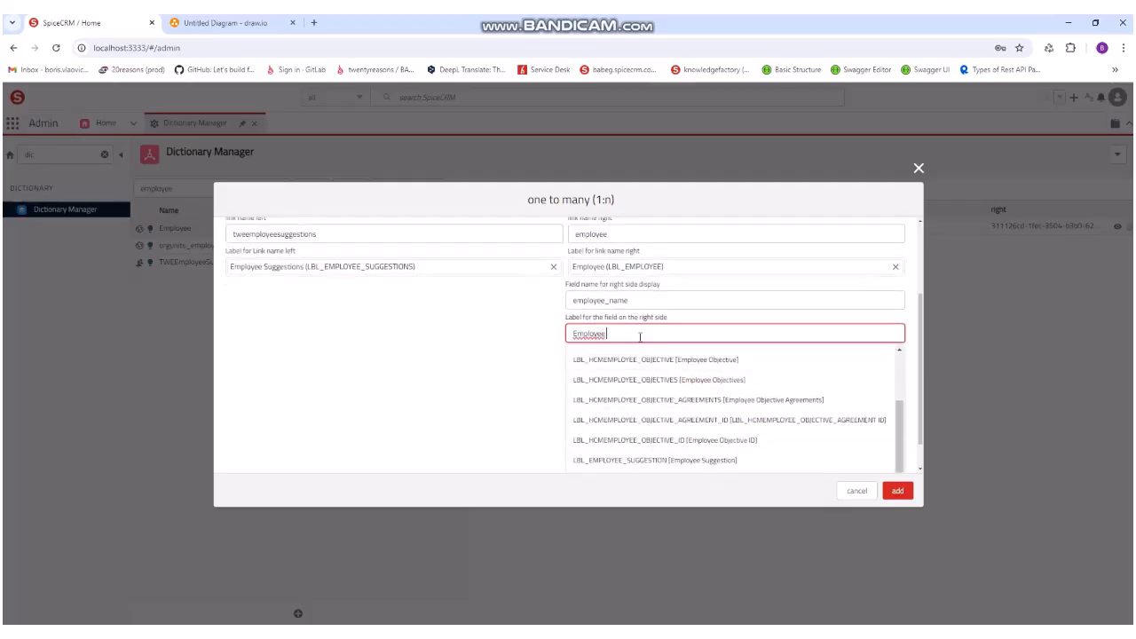
{"action": "key", "text": "BackSpace"}
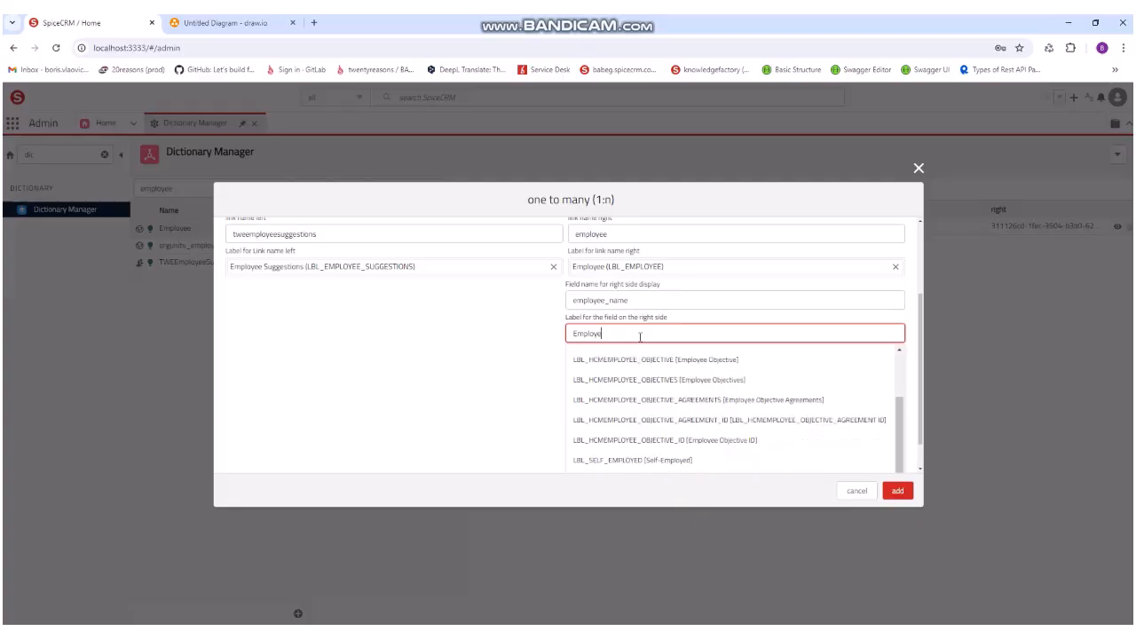
{"action": "type", "text": "e"}
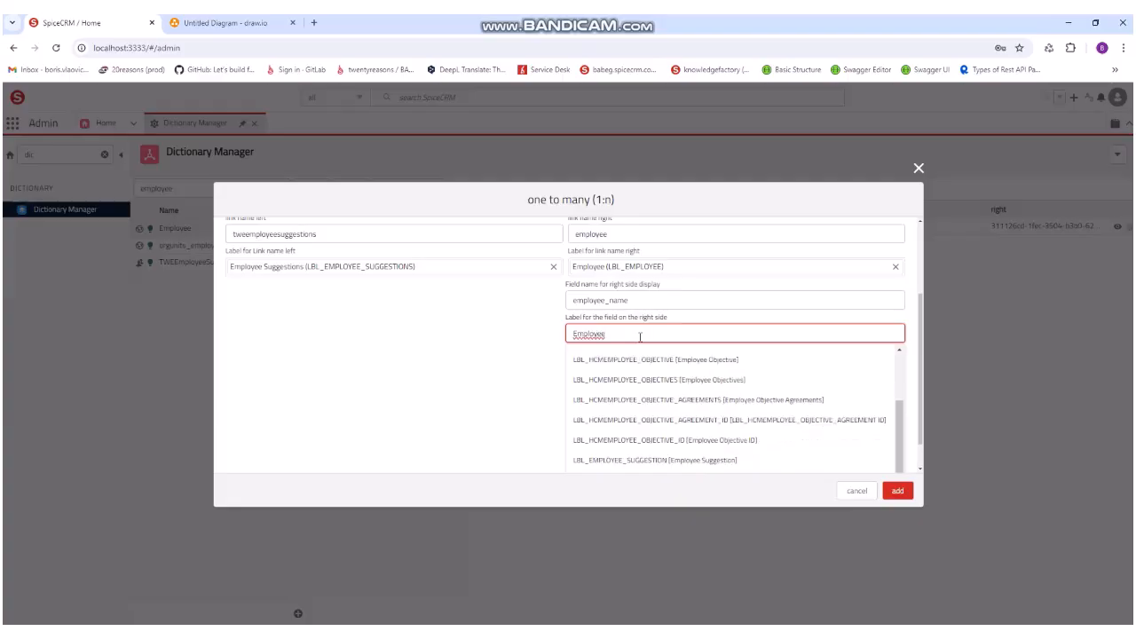
{"action": "key", "text": "ctrl+a"}
{"action": "key", "text": "BackSpace"}
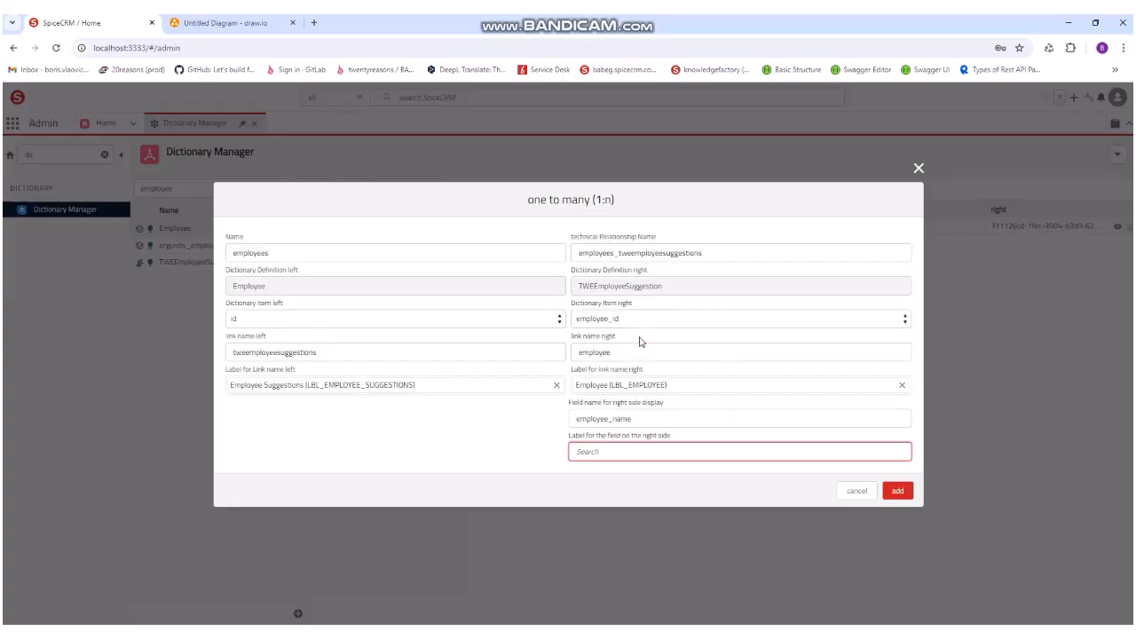
Set the label for the right-side field to LBL_EMPLOYEE and add the relationship.
{"action": "type", "text": "LBL_EMPLOYEE"}
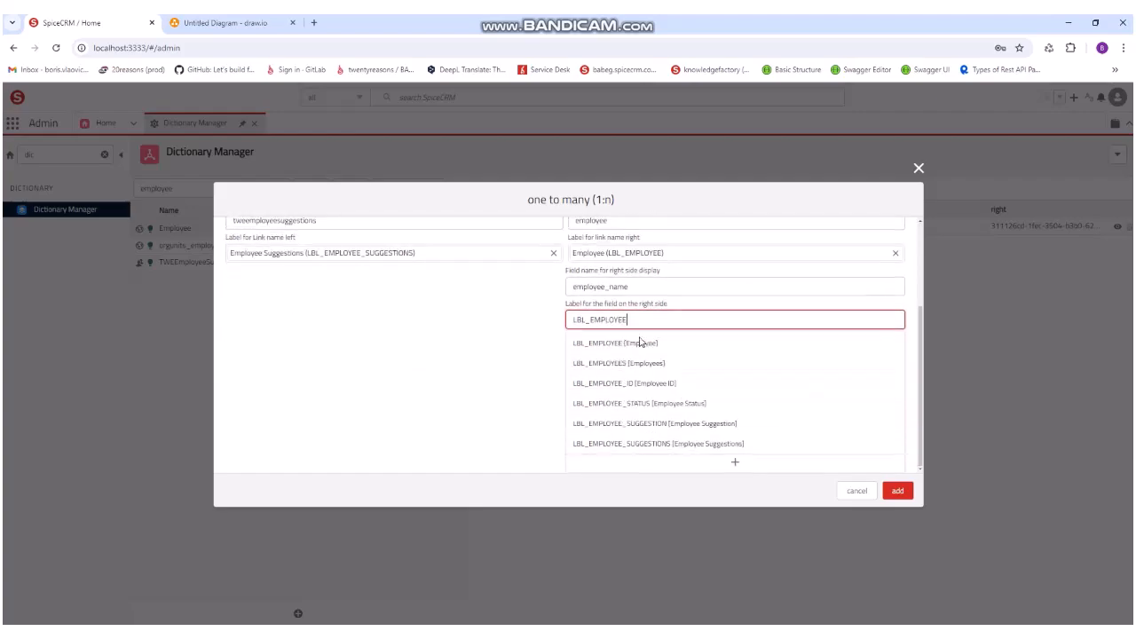
{"action": "left_click", "coordinate": [668, 355]}
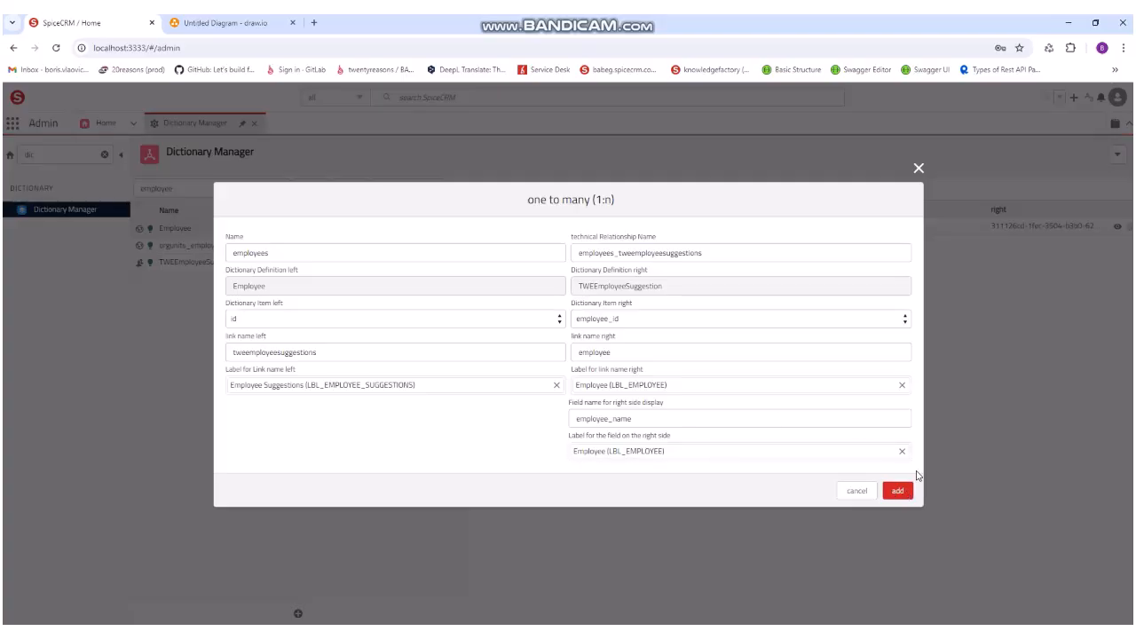
{"action": "left_click", "coordinate": [899, 493]}
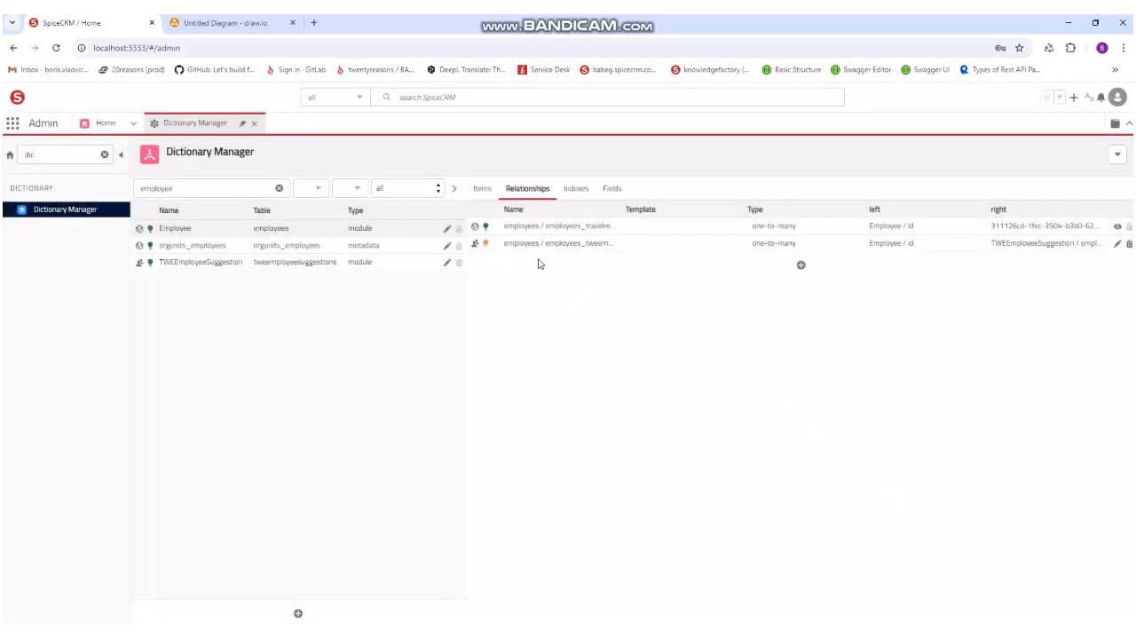
Activate the new relationship between Employee and TWEEmployeeSuggestion and reset the complete server cache.
{"action": "left_click", "coordinate": [485, 245]}
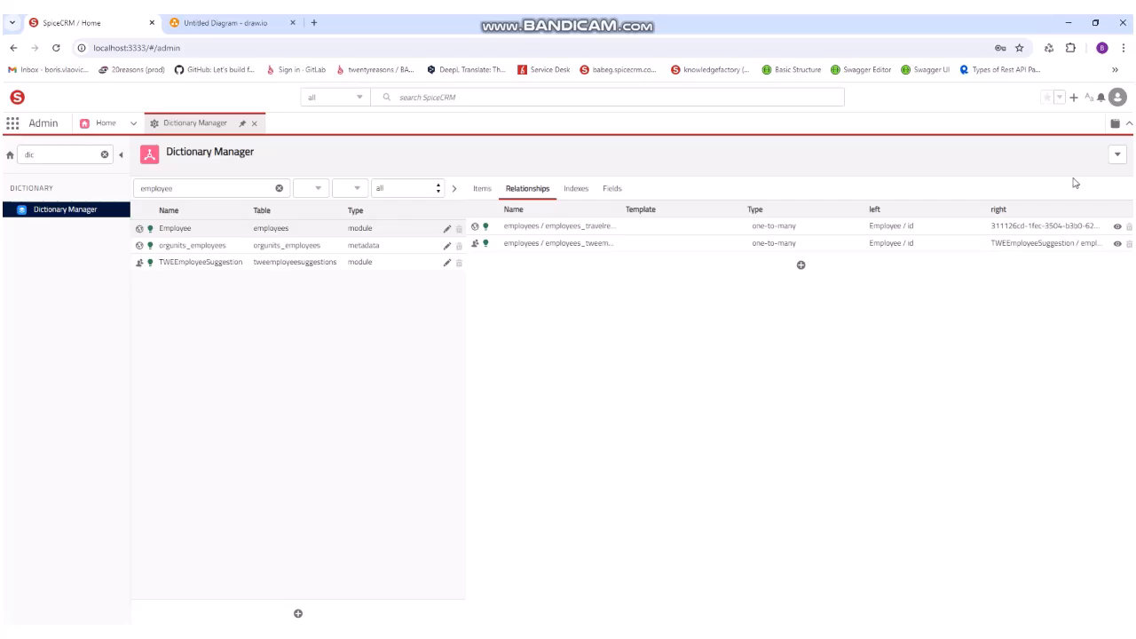
{"action": "left_click", "coordinate": [1119, 104]}
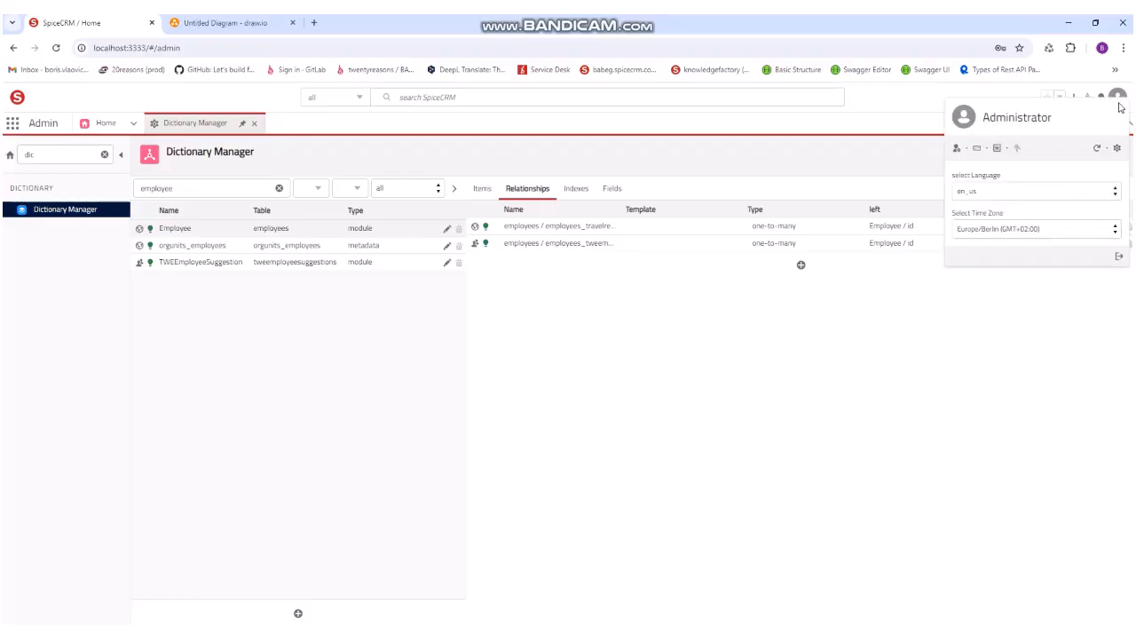
{"action": "left_click", "coordinate": [1096, 151]}
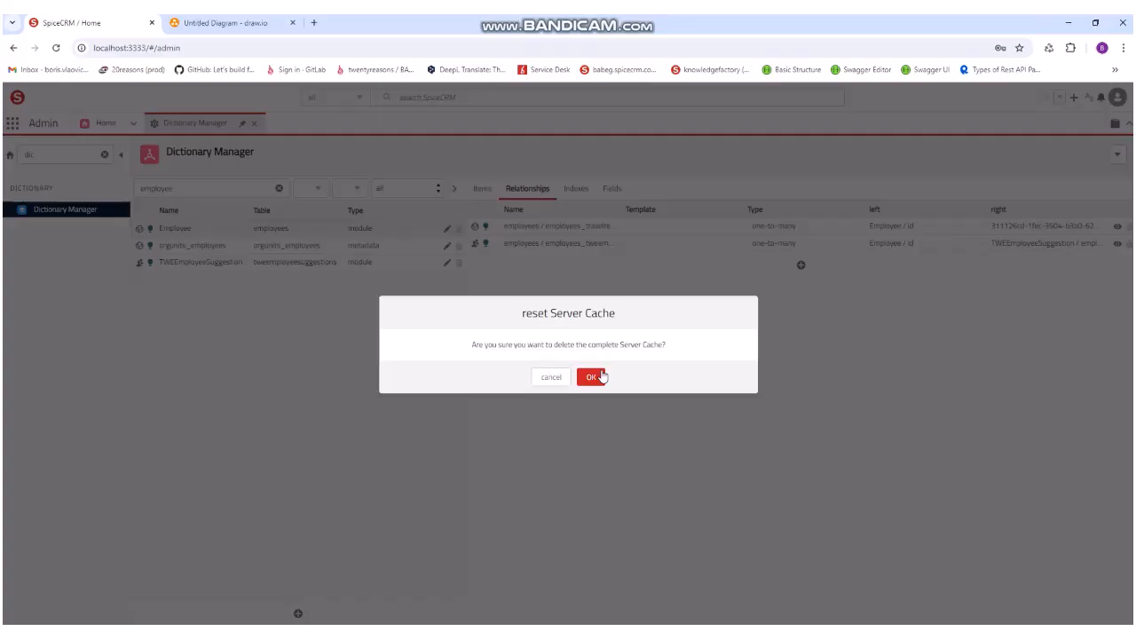
{"action": "left_click", "coordinate": [602, 376]}
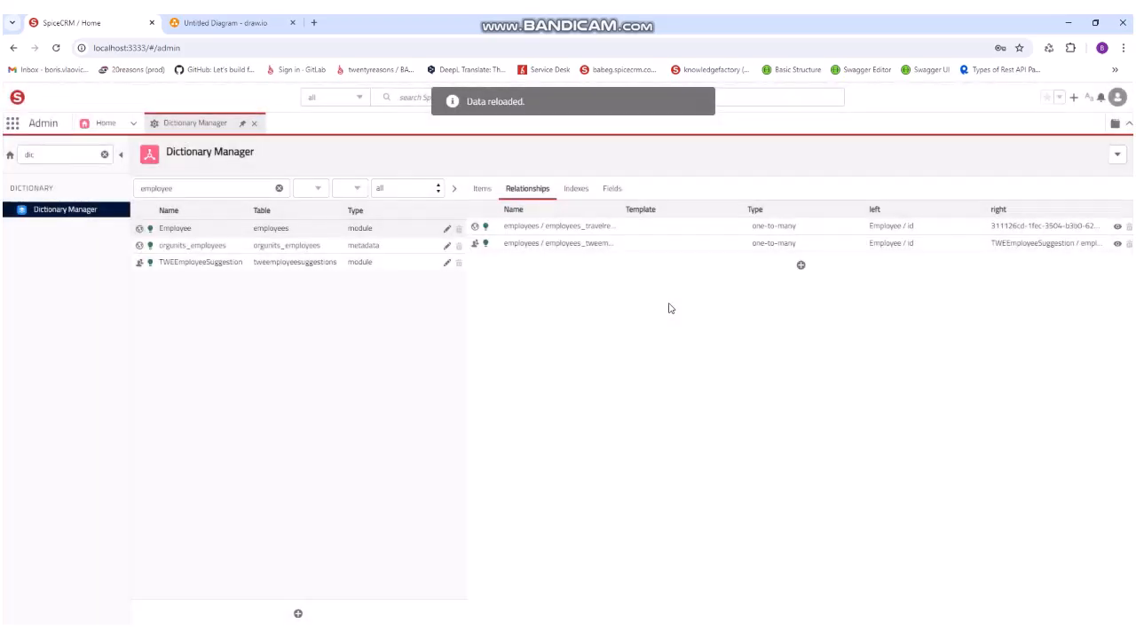
Dismiss the data reload notice, log out of the current session, and log back in with the prefilled credentials.
{"action": "left_click", "coordinate": [702, 102]}
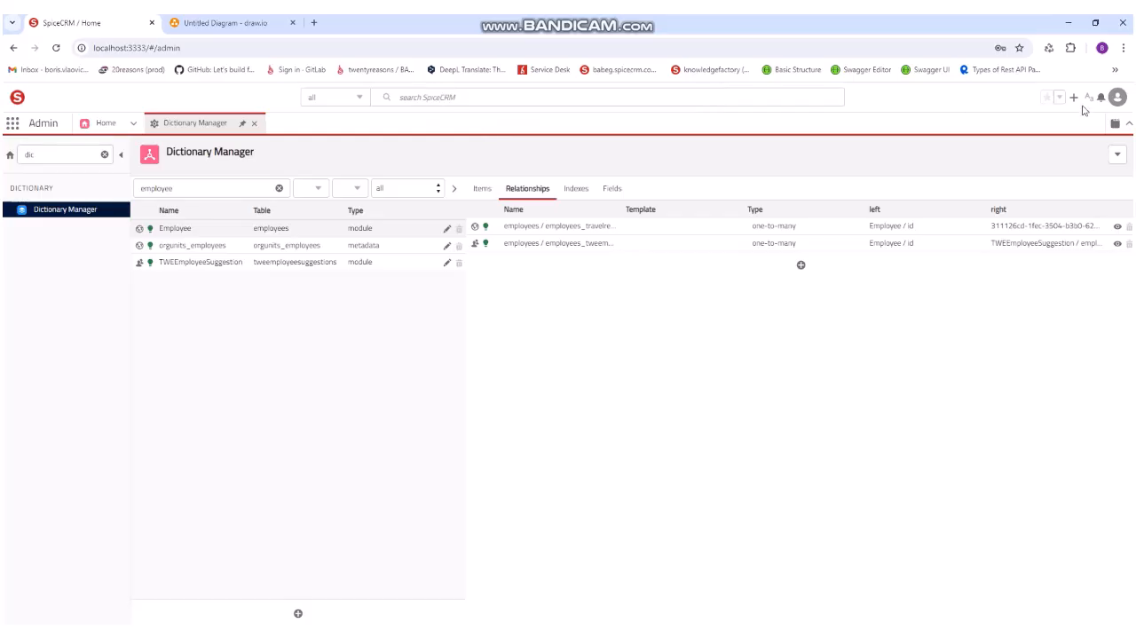
{"action": "left_click", "coordinate": [1117, 97]}
{"action": "left_click", "coordinate": [1119, 259]}
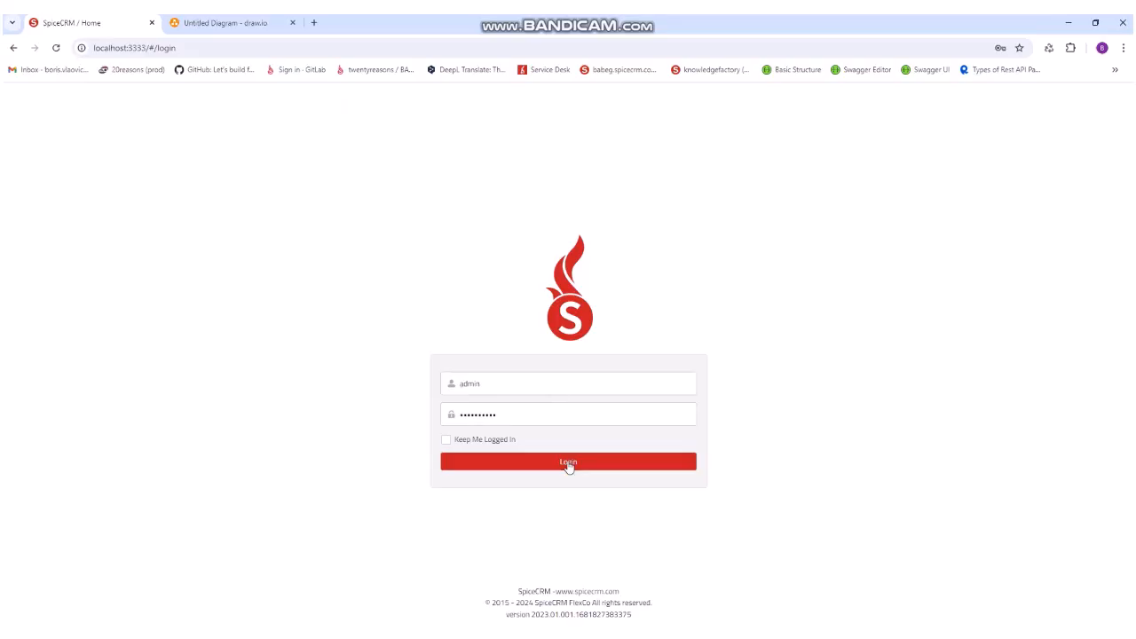
{"action": "left_click", "coordinate": [568, 462]}
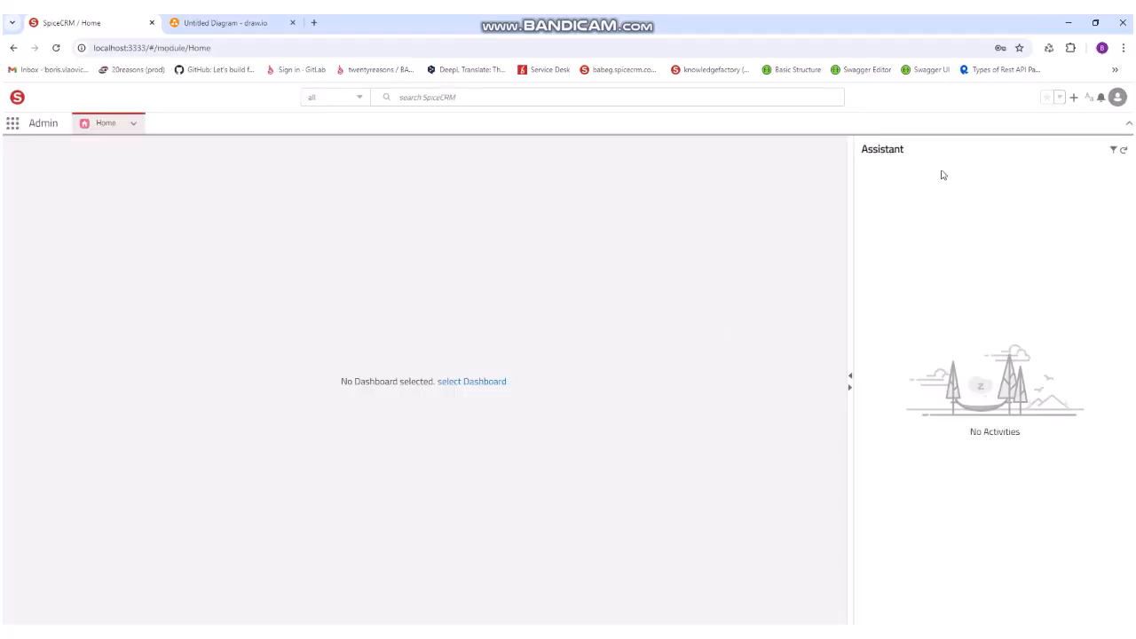
Go to the administration area, search its entries for "dict", and open the Dictionary Manager.
{"action": "left_click", "coordinate": [1120, 103]}
{"action": "left_click", "coordinate": [1118, 149]}
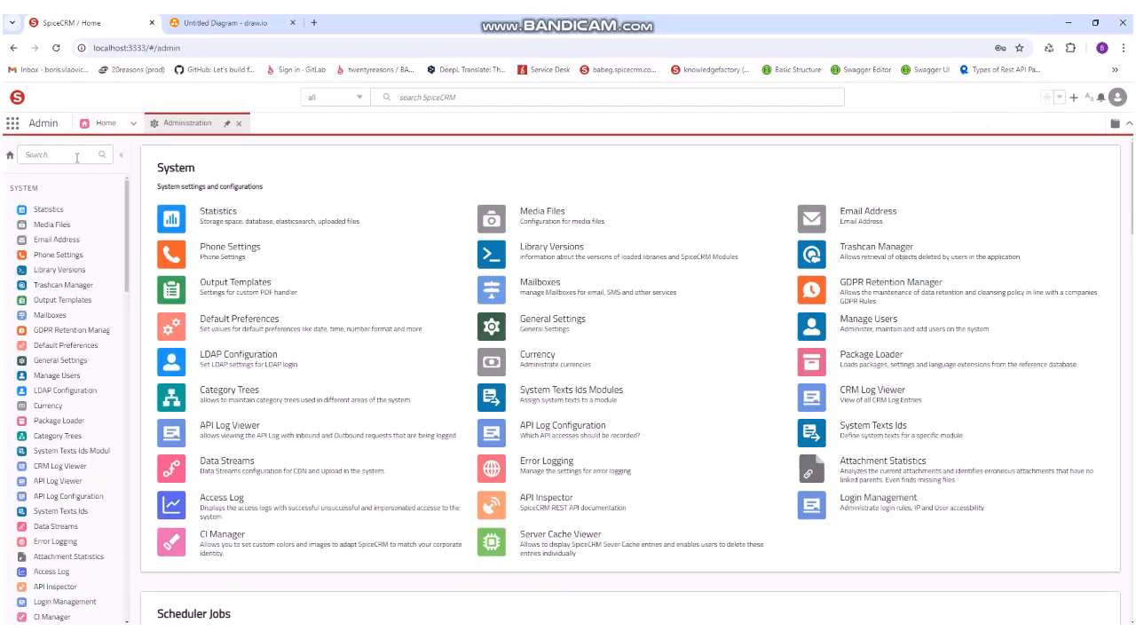
{"action": "left_click", "coordinate": [77, 157]}
{"action": "type", "text": "dict"}
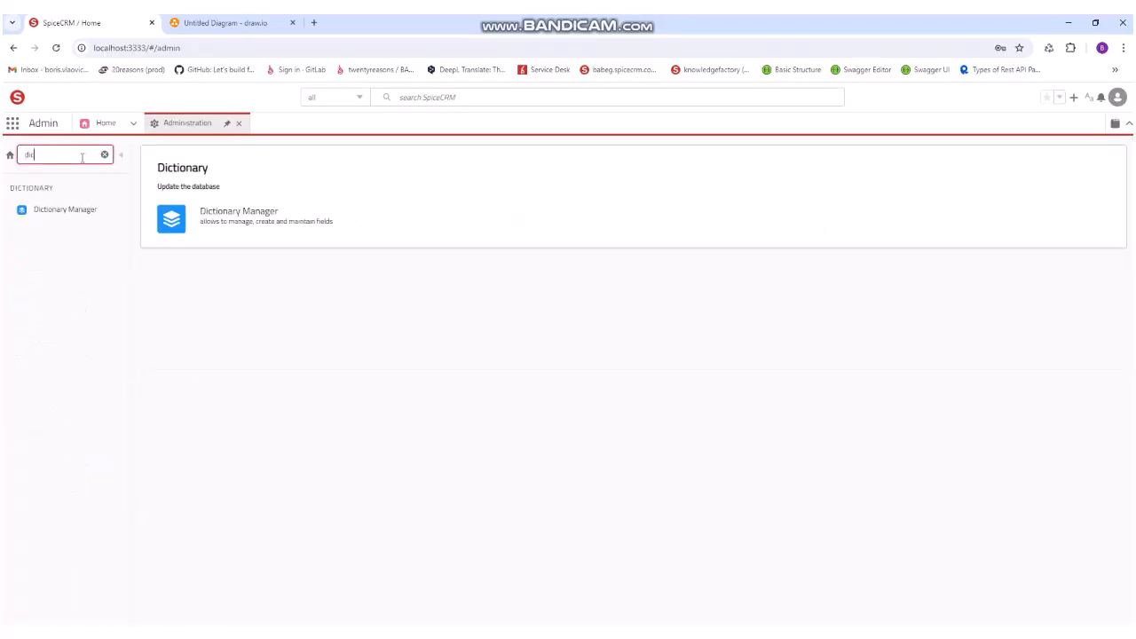
{"action": "left_click", "coordinate": [92, 216]}
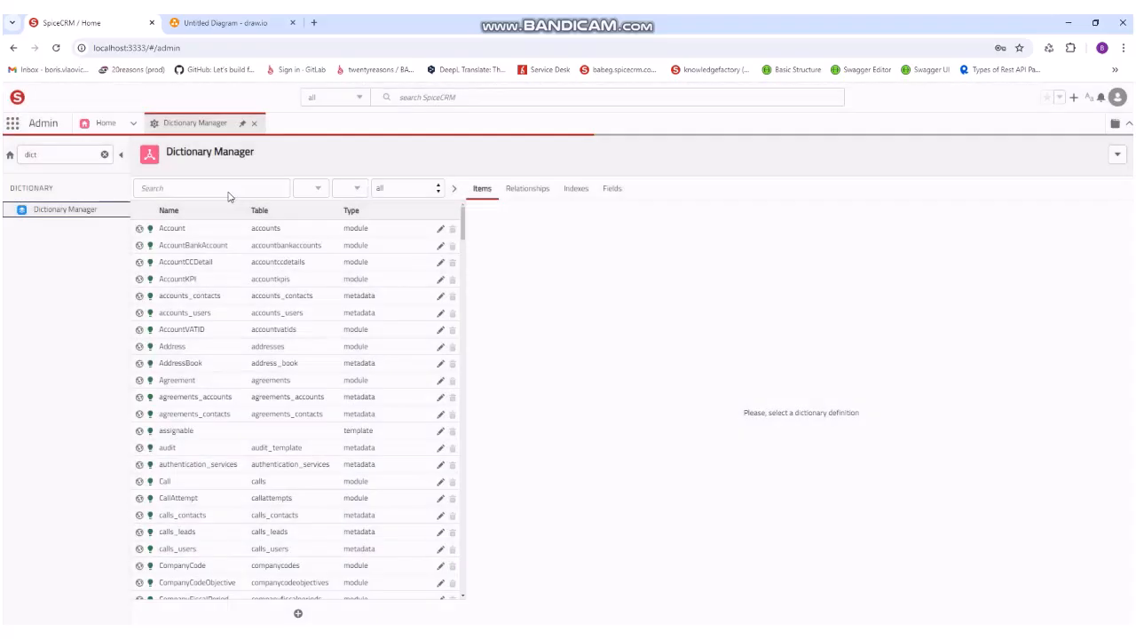
Filter the dictionary definitions by "twe" and display the fields of the TWEEmployeeSuggestion module.
{"action": "left_click", "coordinate": [228, 191]}
{"action": "type", "text": "twe"}
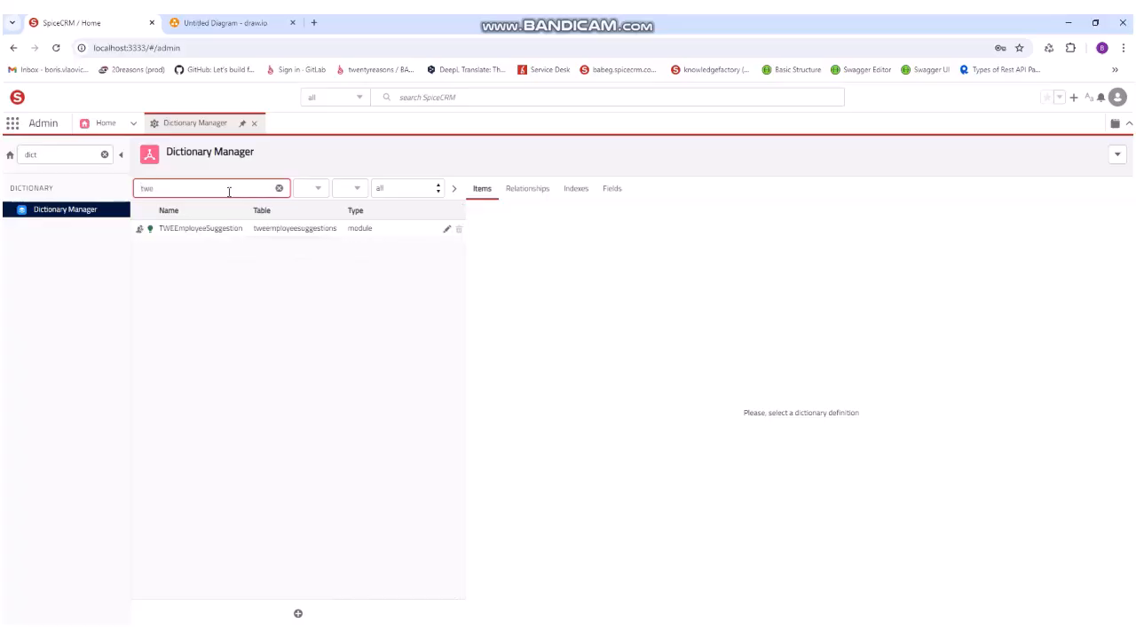
{"action": "left_click", "coordinate": [230, 227]}
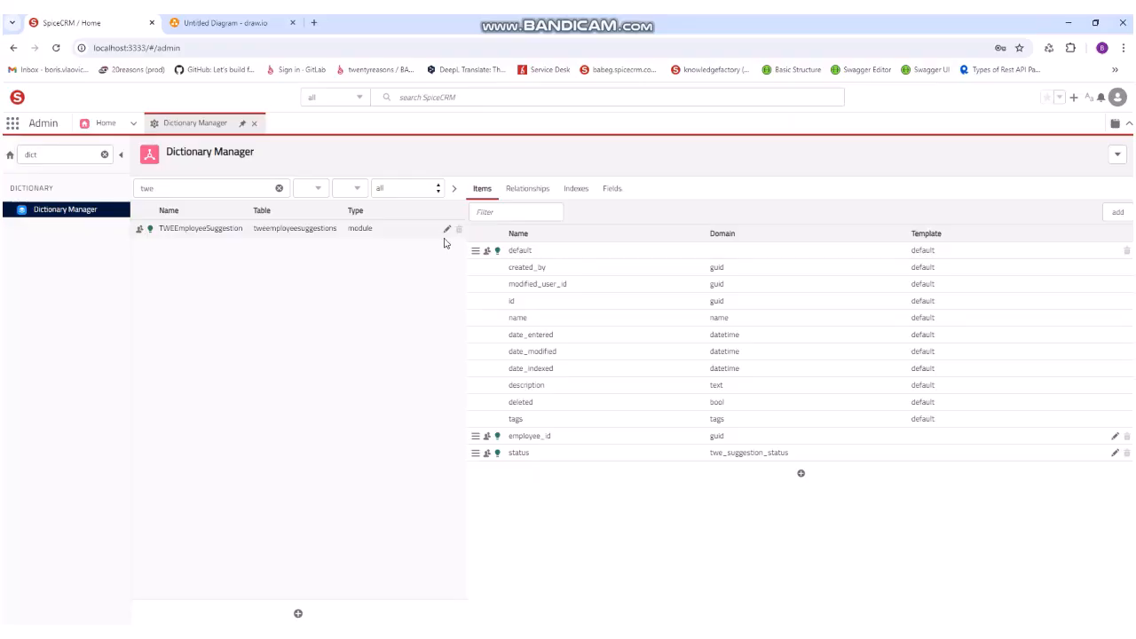
{"action": "left_click", "coordinate": [613, 199]}
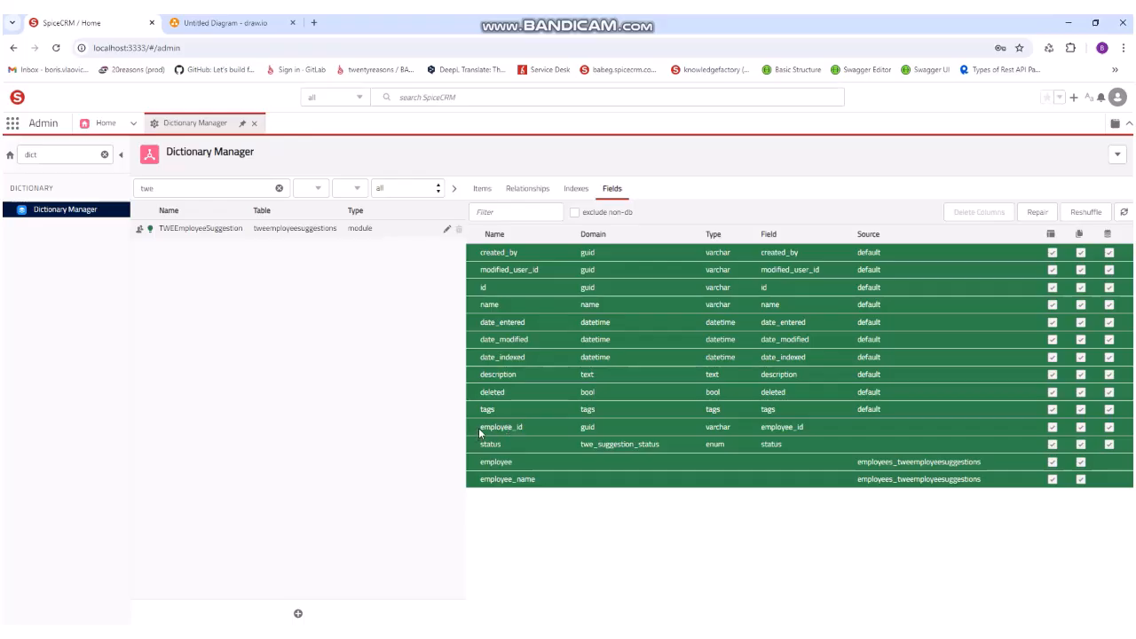
Examine the employee_id, employee and employee_name fields of TWEEmployeeSuggestion, including the source relationship of the employee field.
{"action": "left_click_drag", "start_coordinate": [480, 430], "coordinate": [530, 425]}
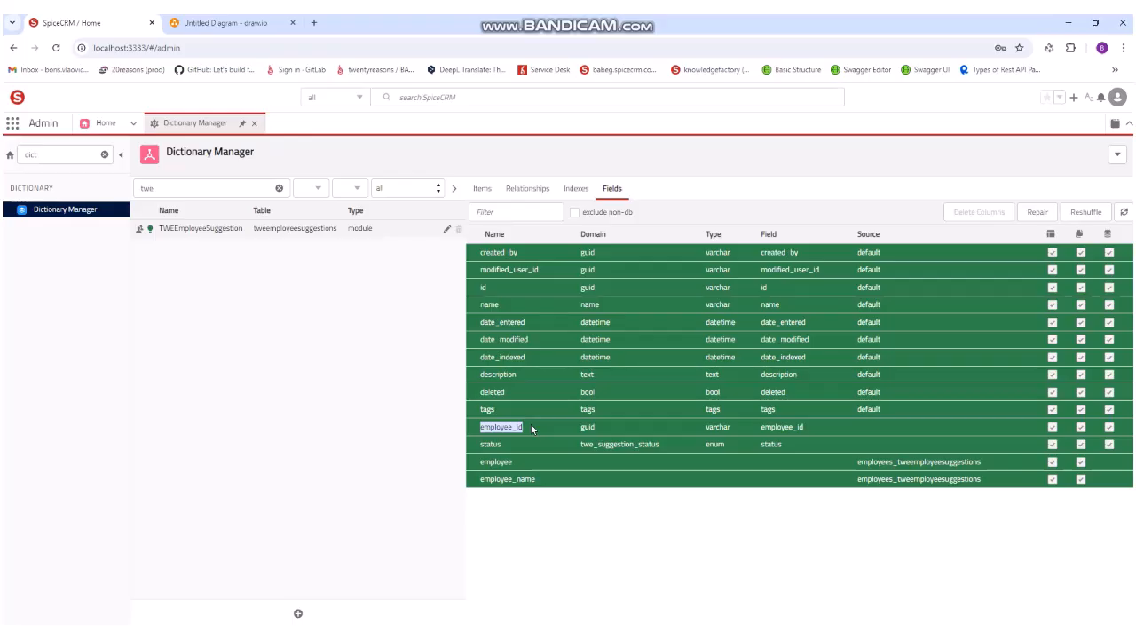
{"action": "left_click", "coordinate": [531, 423]}
{"action": "left_click_drag", "start_coordinate": [516, 462], "coordinate": [475, 467]}
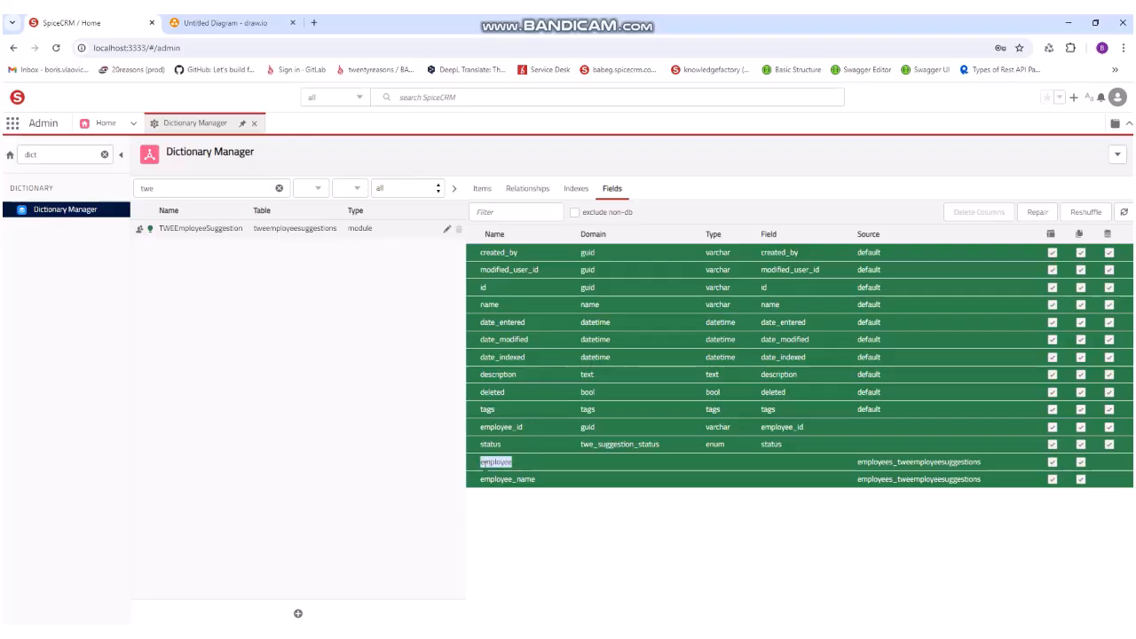
{"action": "left_click_drag", "start_coordinate": [541, 479], "coordinate": [480, 480]}
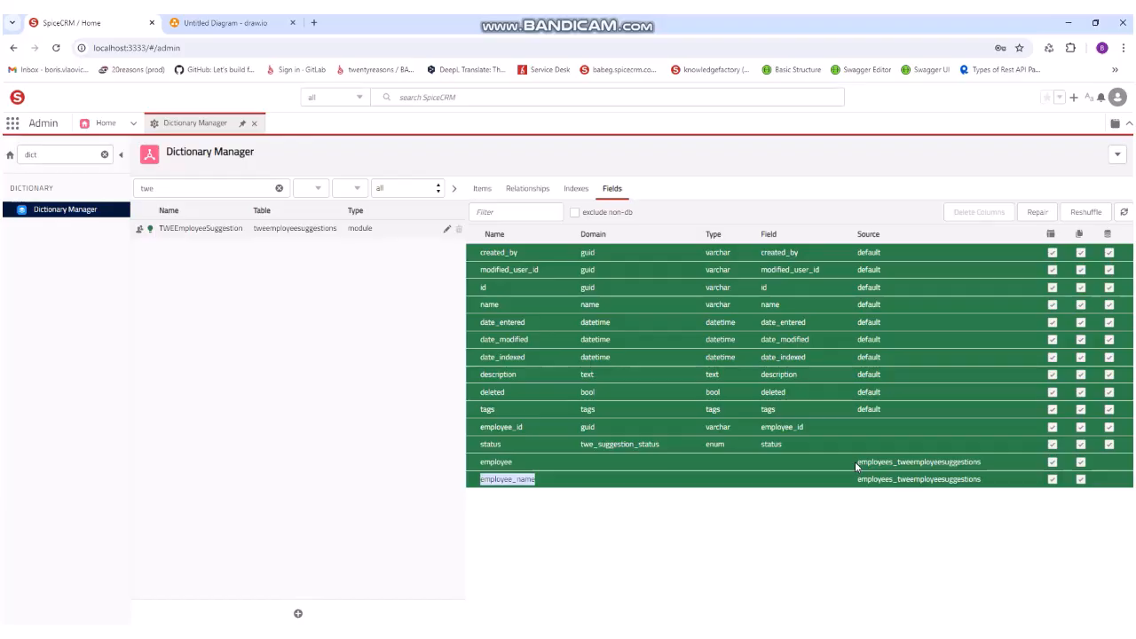
{"action": "left_click_drag", "start_coordinate": [856, 467], "coordinate": [998, 470]}
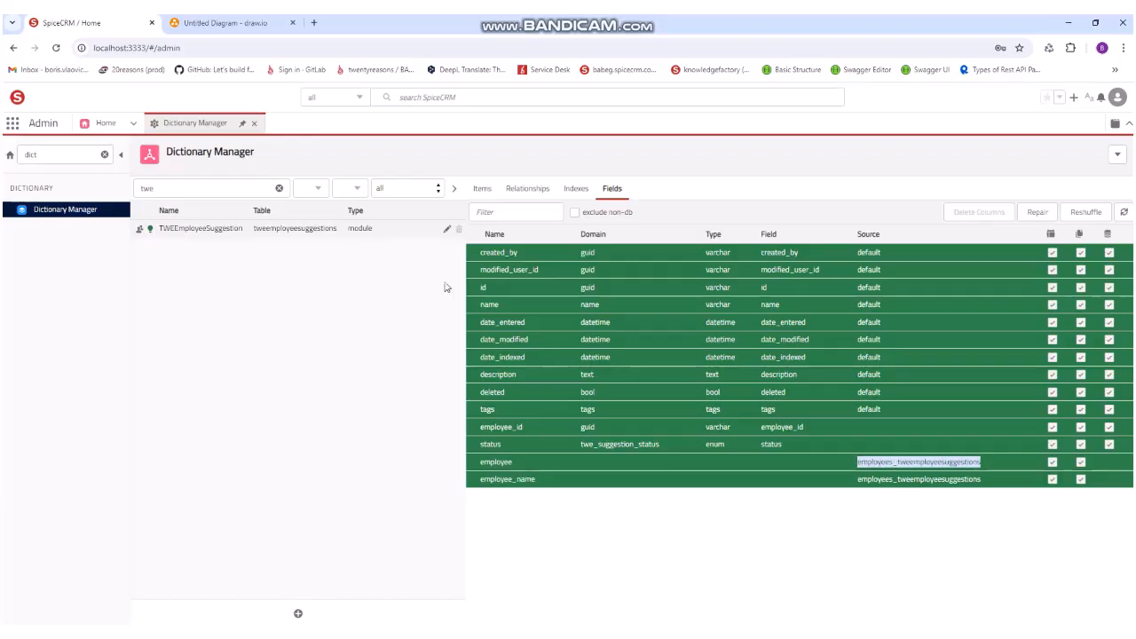